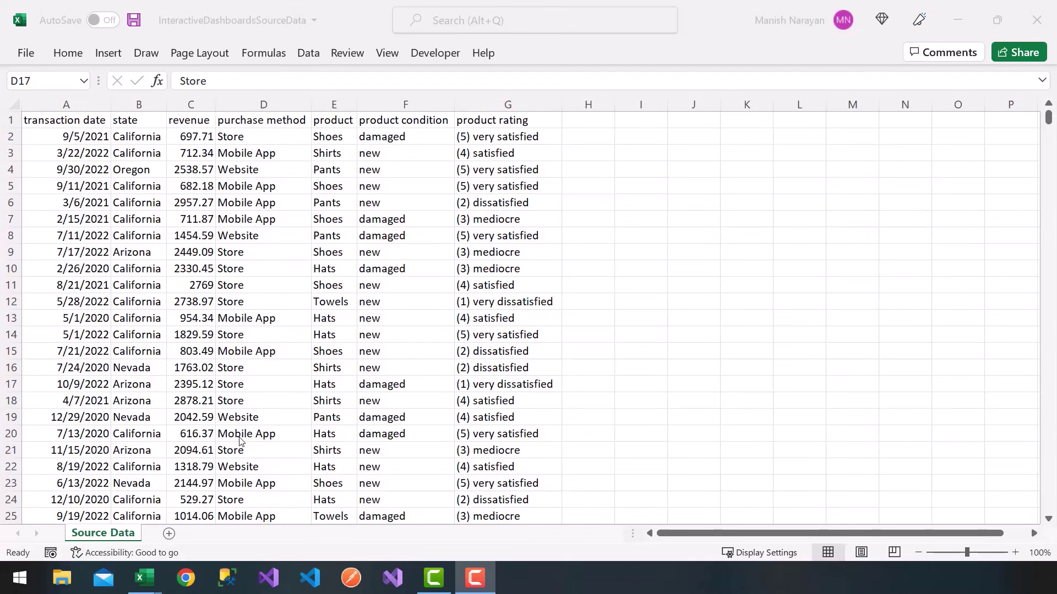
- Add a new blank sheet next to the Source Data tab
click(169, 534)
- Rename the new Sheet3 tab to 'Revenue Map'
double_click(168, 534)
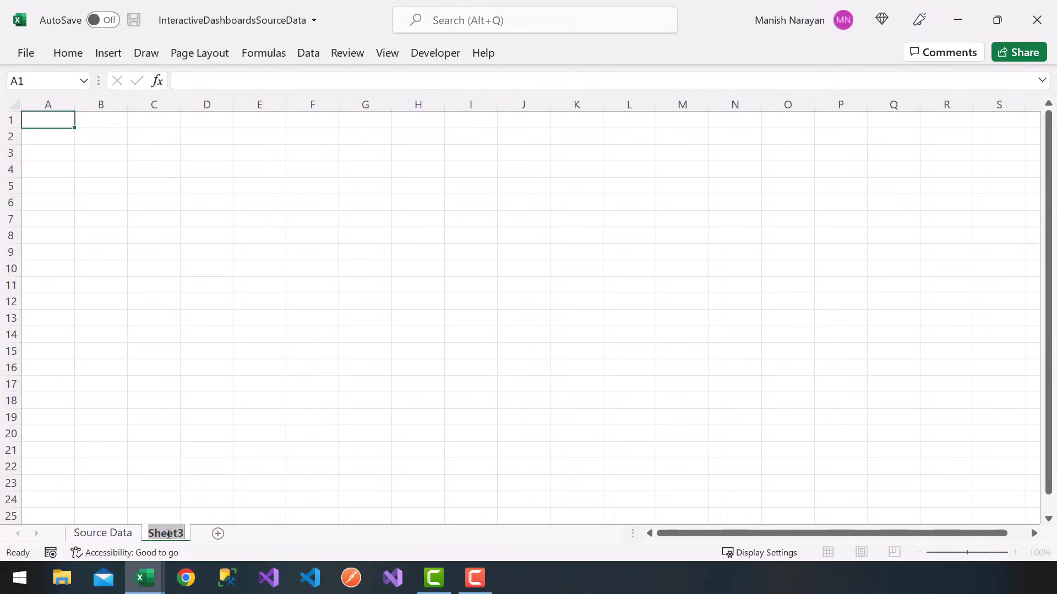
text(Revenue Map)
key(Return)
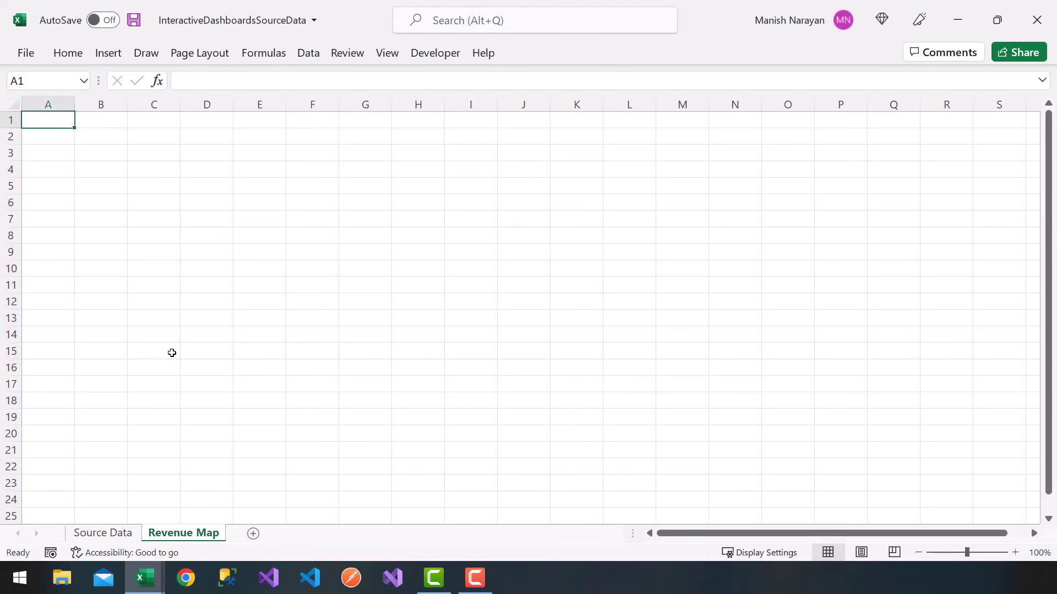
- Insert a PivotTable from the source_data table at A1 of the existing worksheet
click(122, 59)
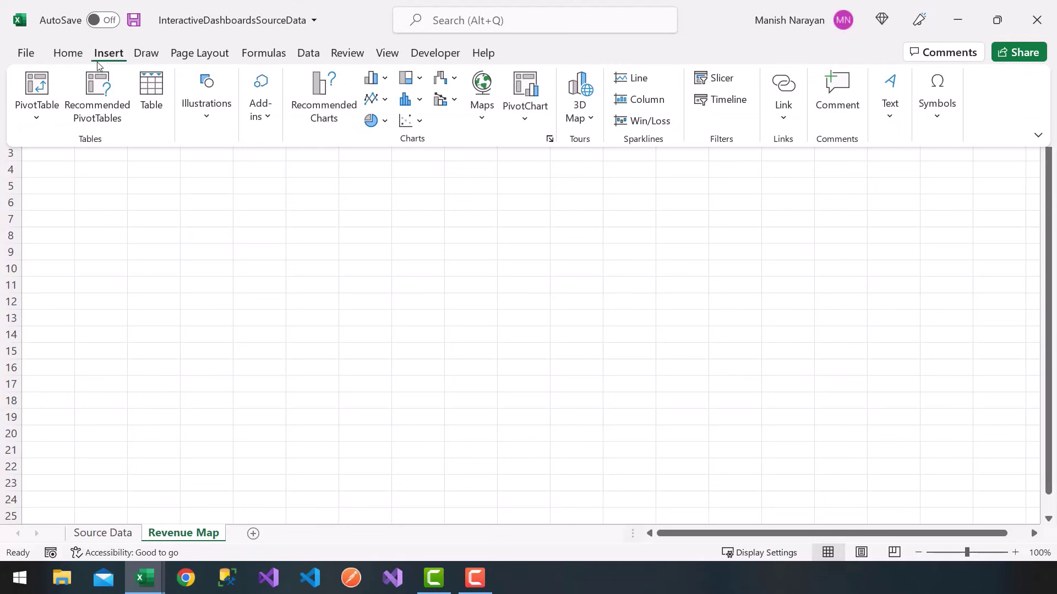
click(31, 84)
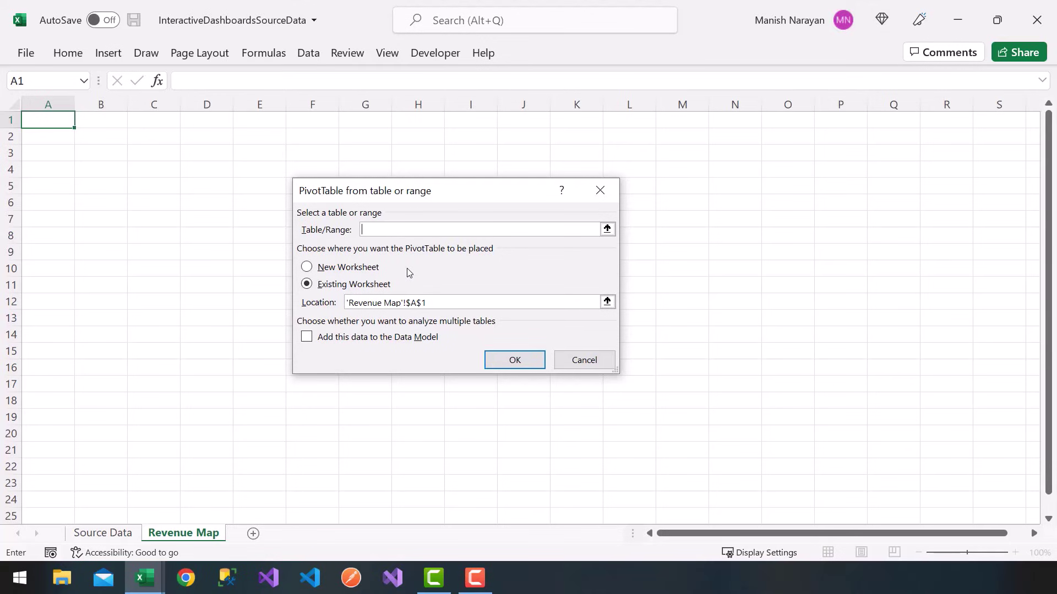
text(source_data)
click(525, 361)
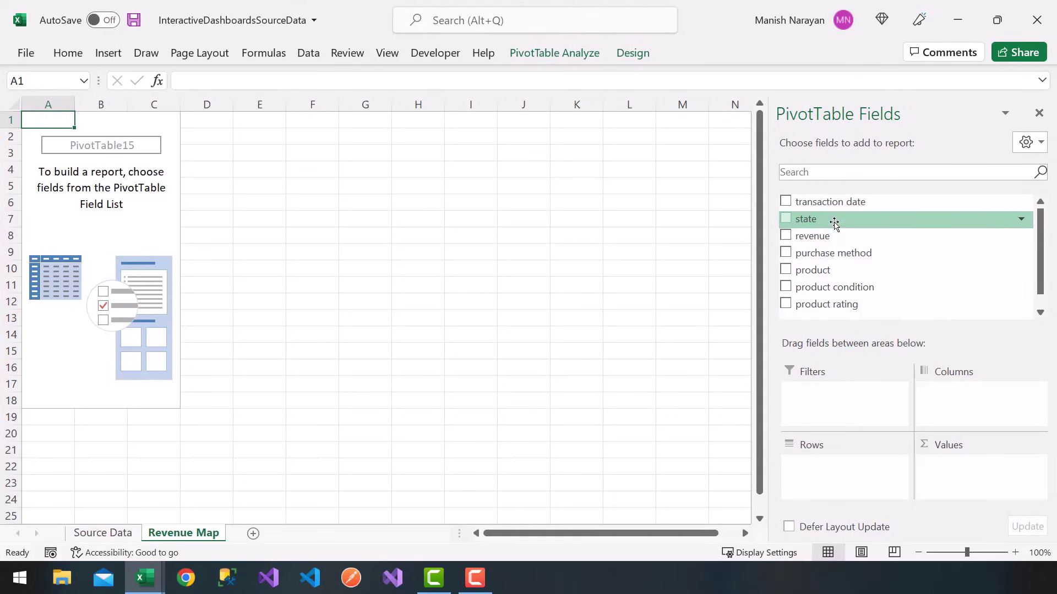
- Put state in Columns and revenue in Values, giving a 1720448 grand total
drag(809, 219, 952, 410)
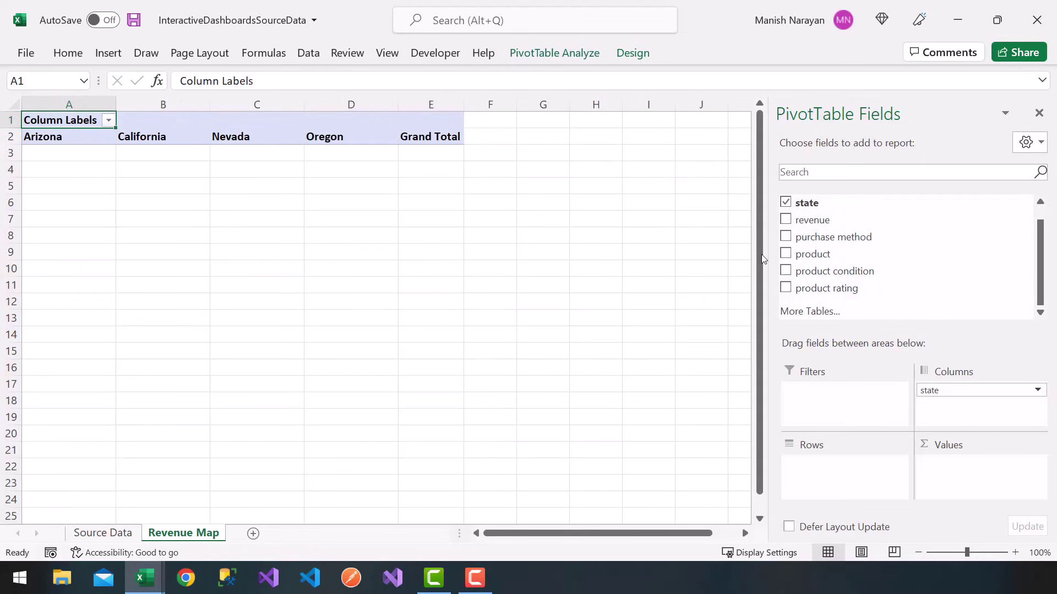
drag(822, 216, 970, 485)
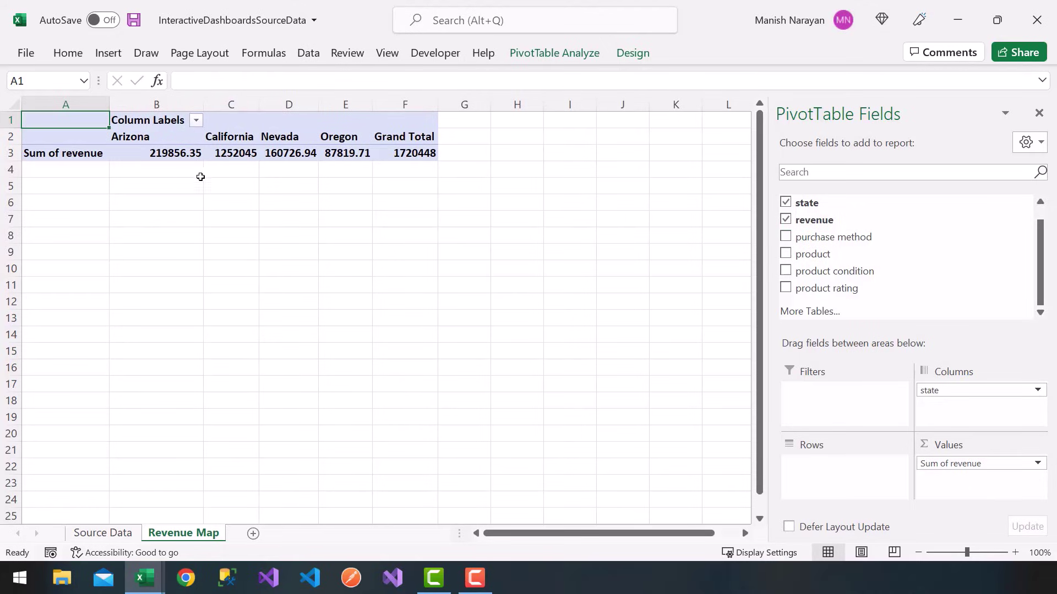
click(1038, 113)
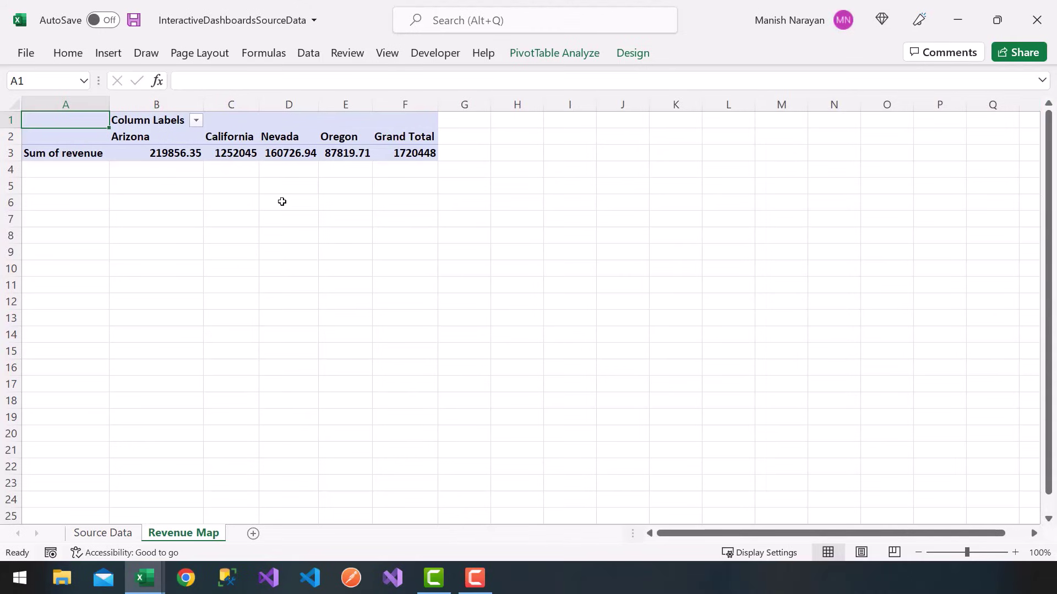
click(394, 146)
key(Up)
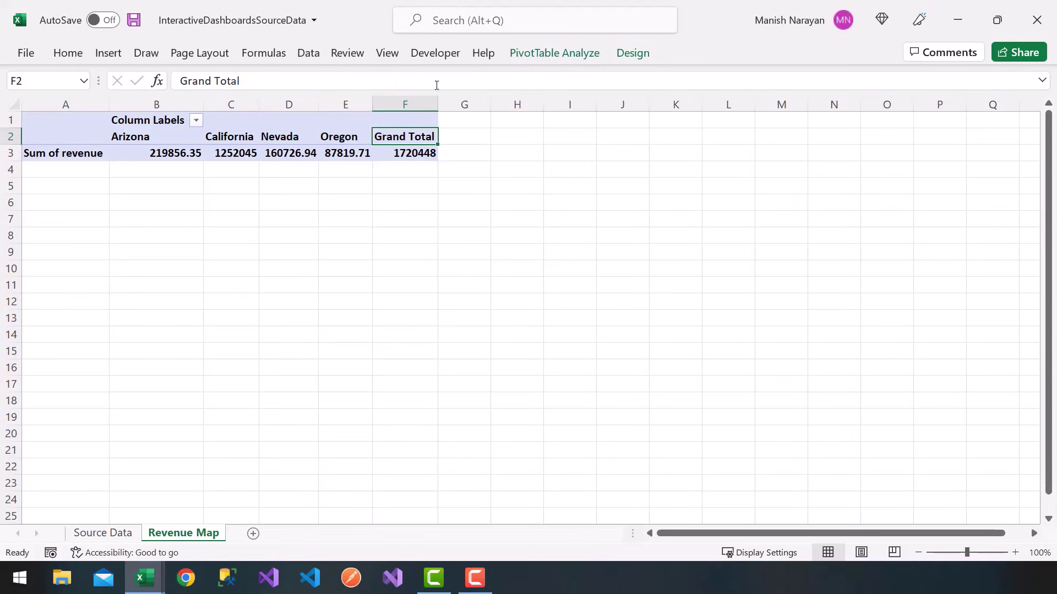
- Turn PivotTable grand totals off for rows and columns on the Design tab
click(263, 136)
drag(260, 137, 356, 129)
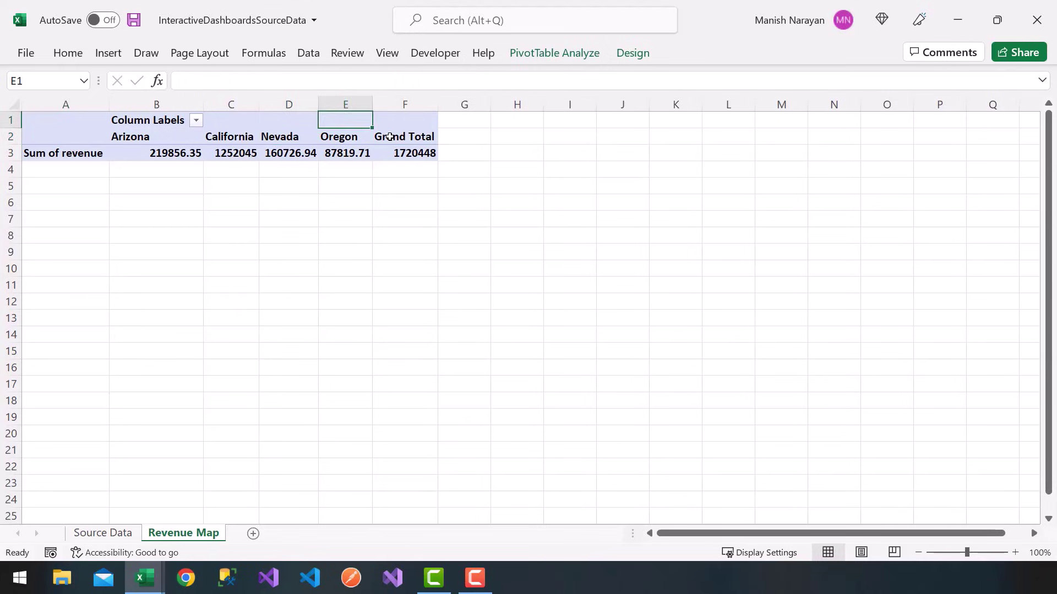
click(634, 55)
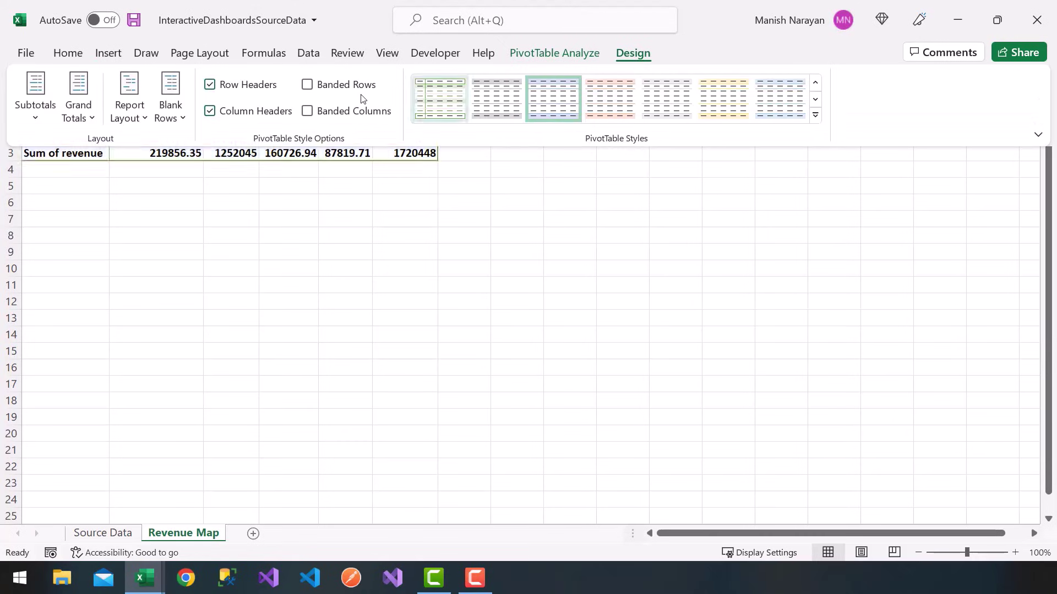
click(83, 117)
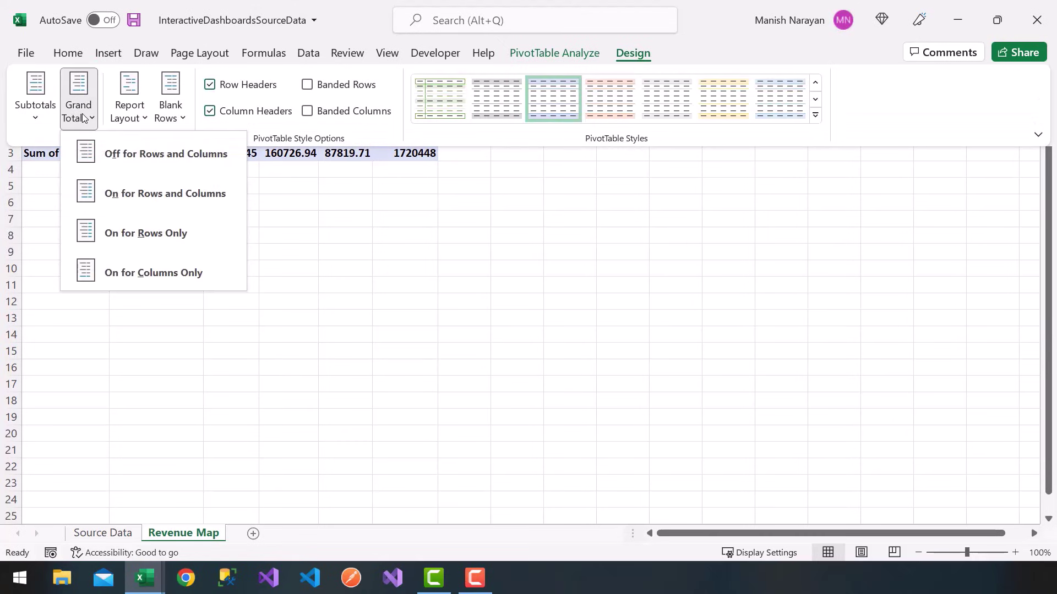
click(116, 154)
click(197, 170)
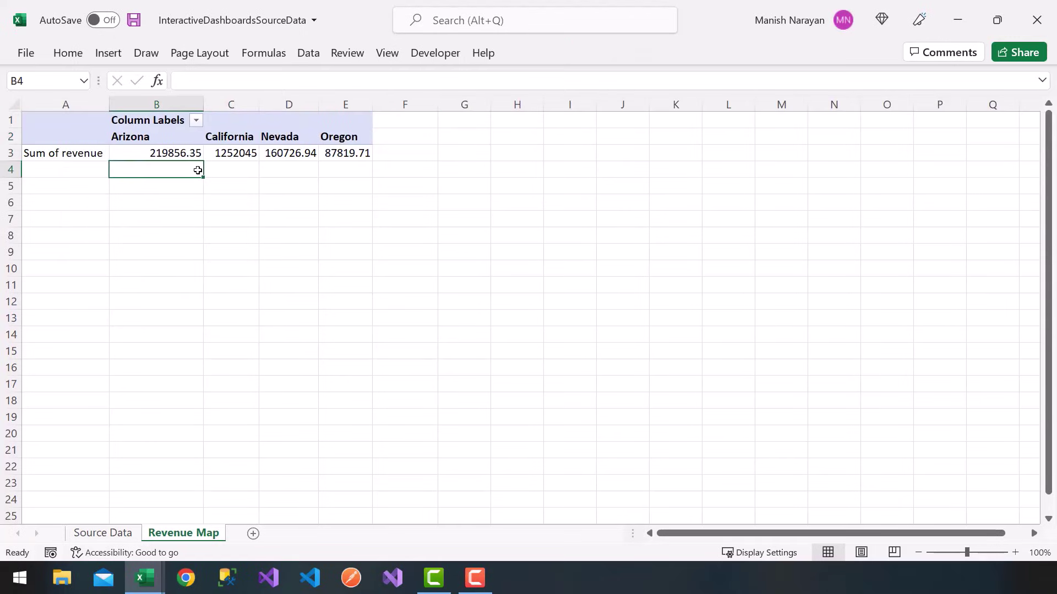
click(231, 155)
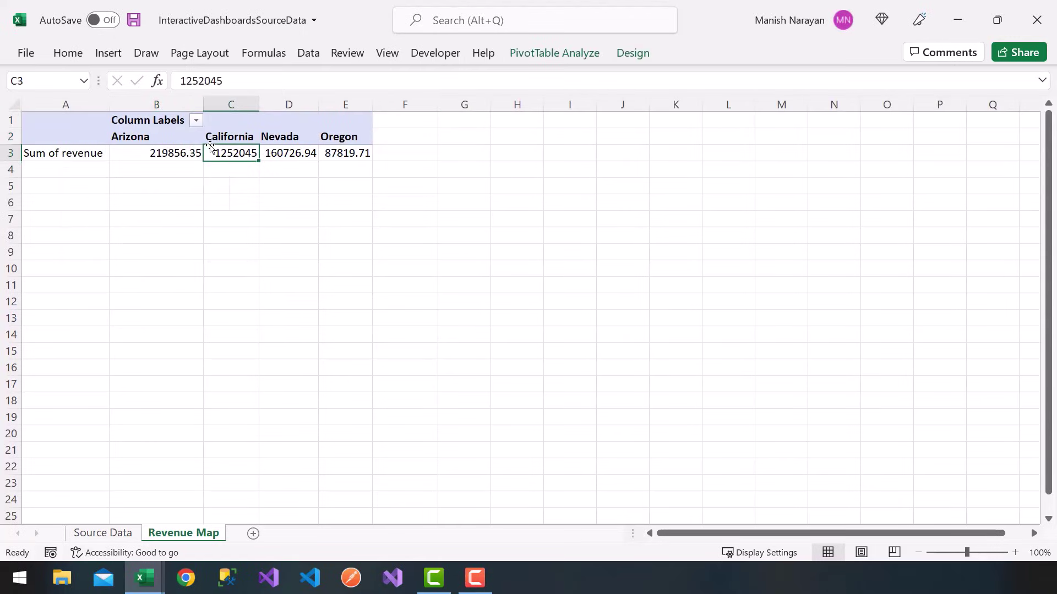
- Copy the state headers and revenue values from B2:E3 and paste them at B8:E9
click(187, 142)
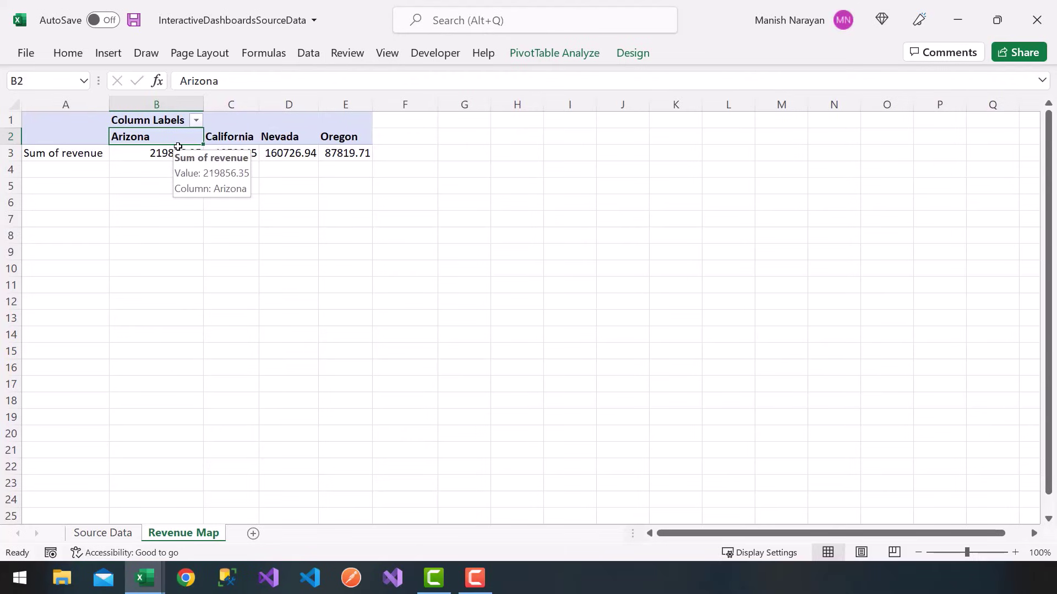
click(166, 166)
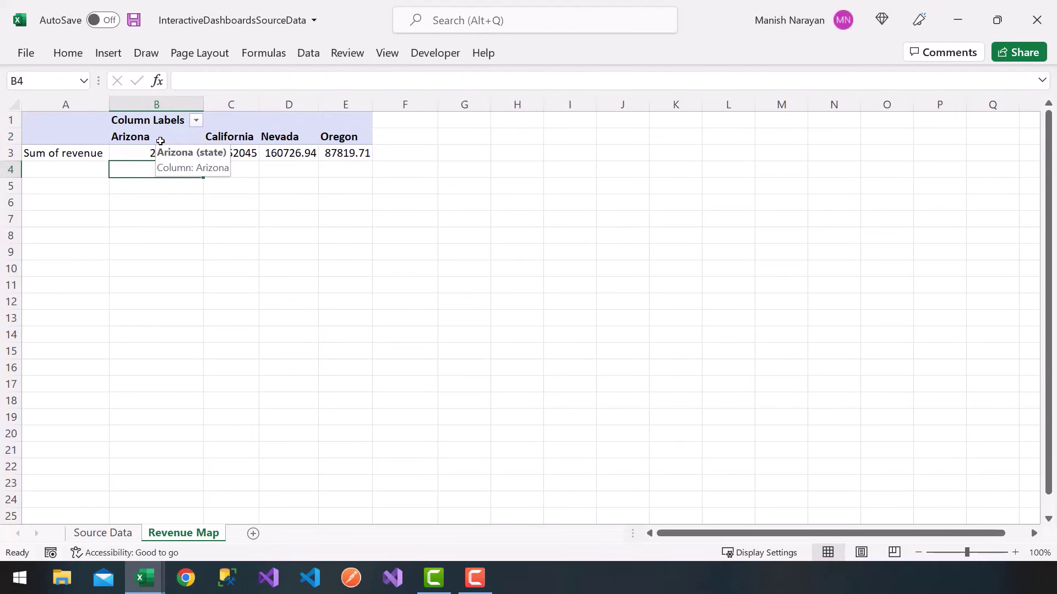
drag(160, 141, 340, 152)
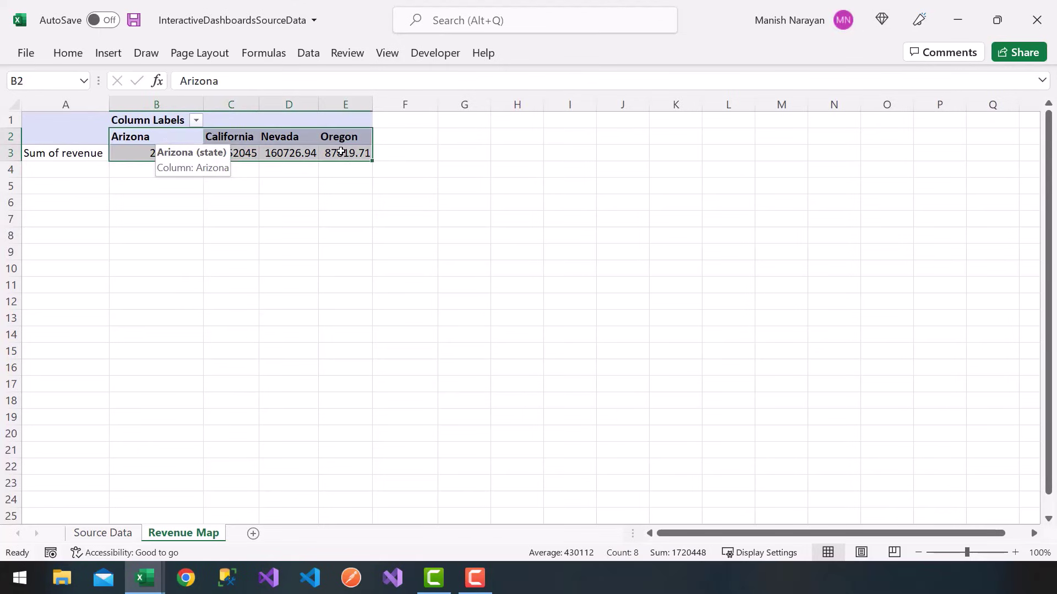
right_click(330, 150)
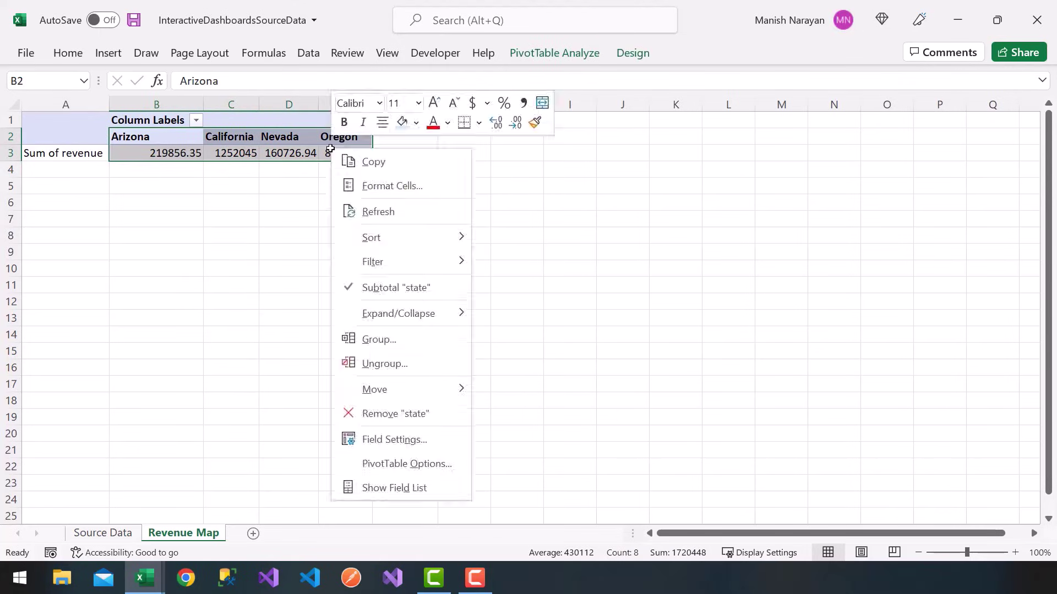
click(379, 161)
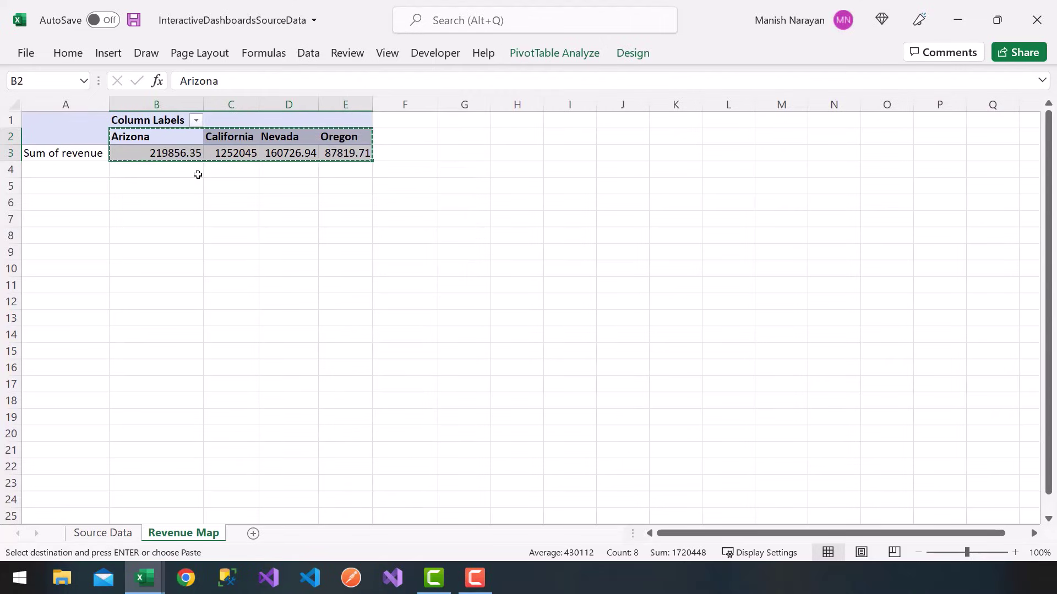
click(151, 234)
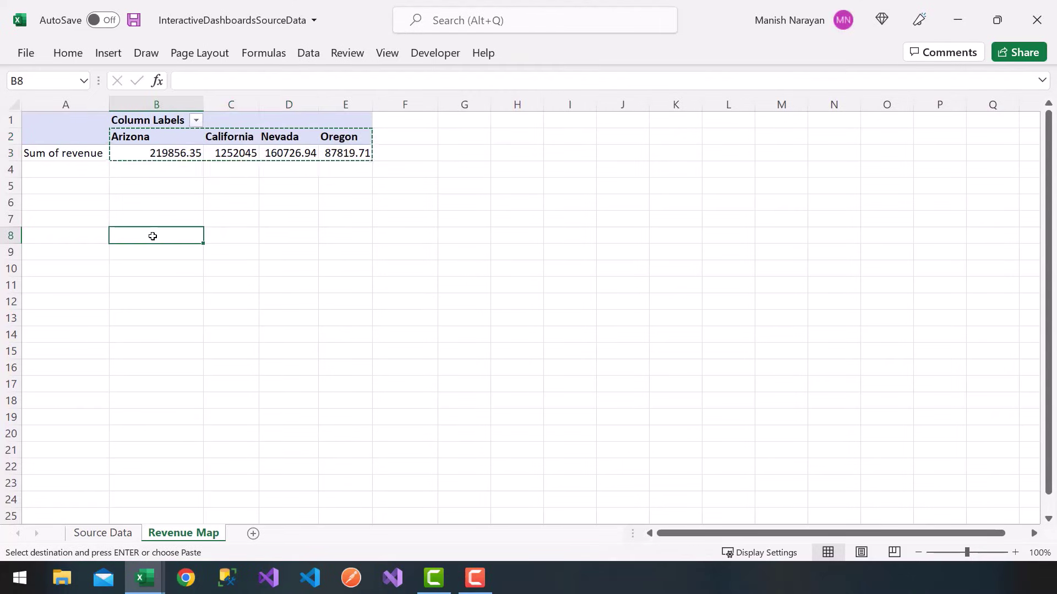
right_click(152, 234)
click(193, 172)
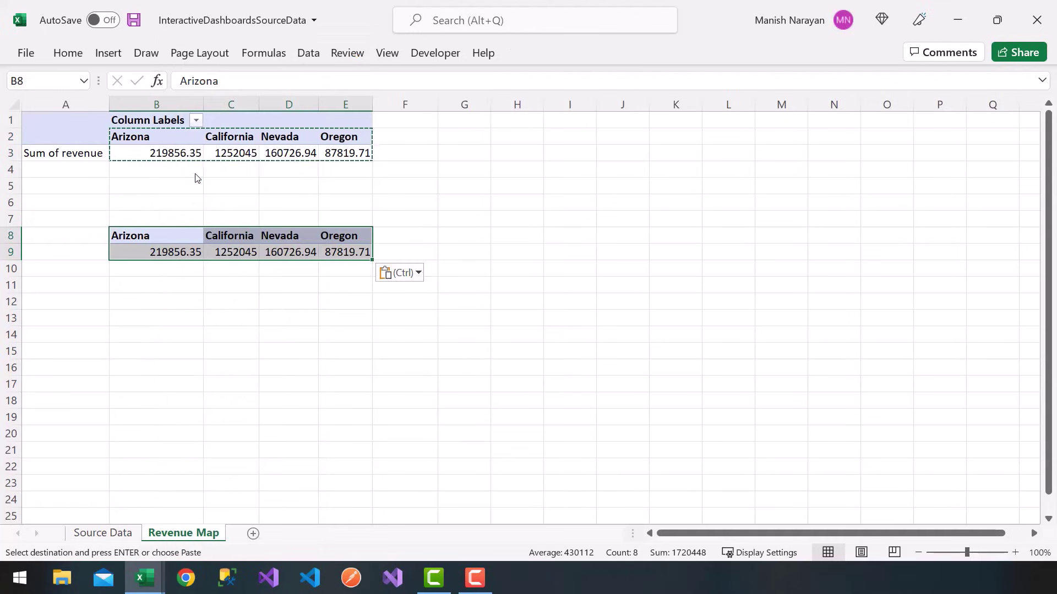
click(220, 209)
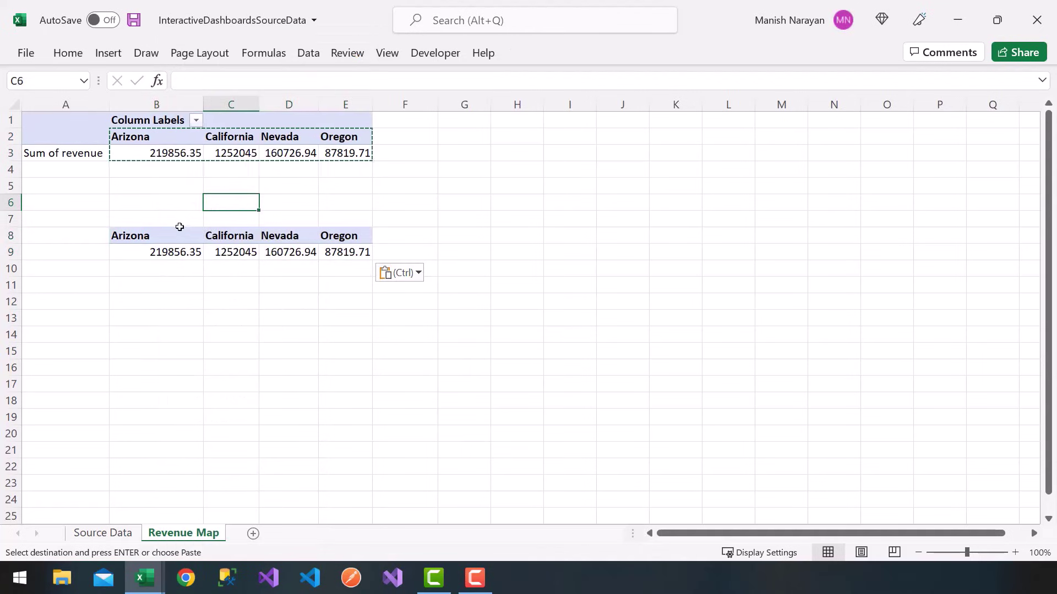
drag(162, 235, 352, 252)
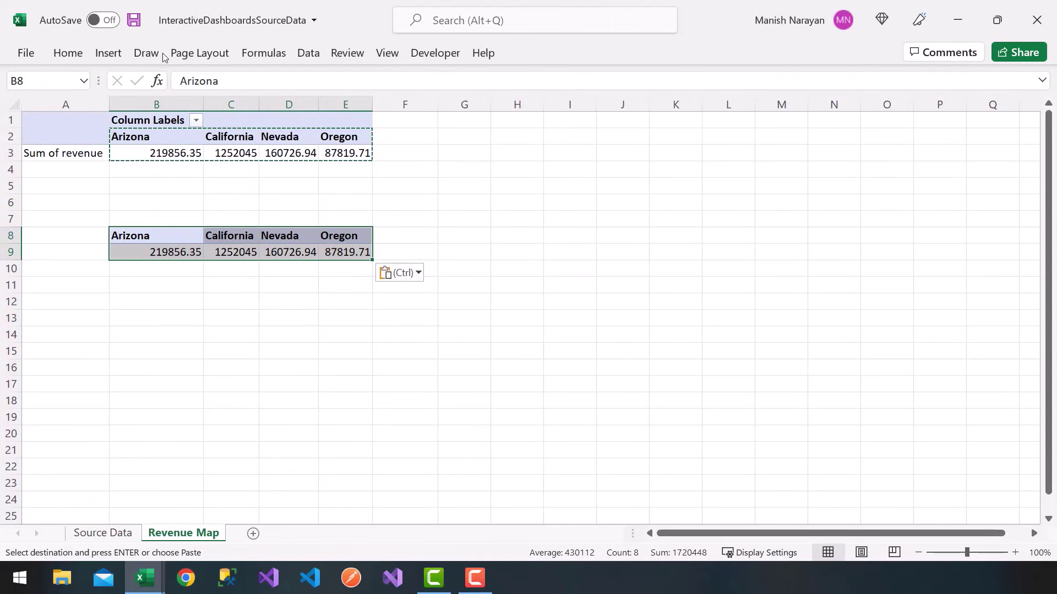
- Insert a Filled Map chart of the four states' revenue from B8:E9, placed beside the data
click(109, 53)
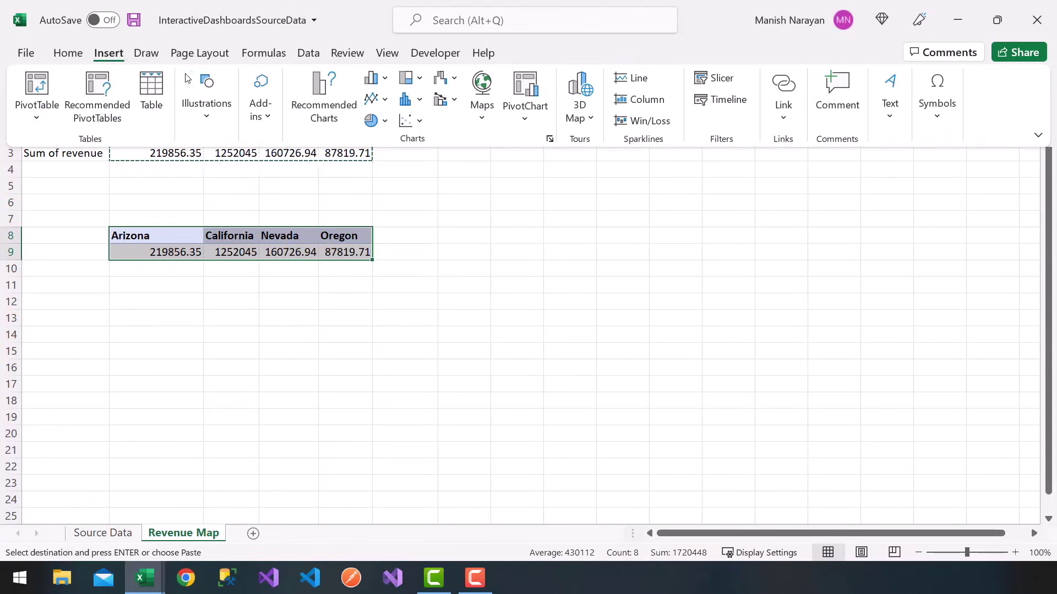
click(482, 91)
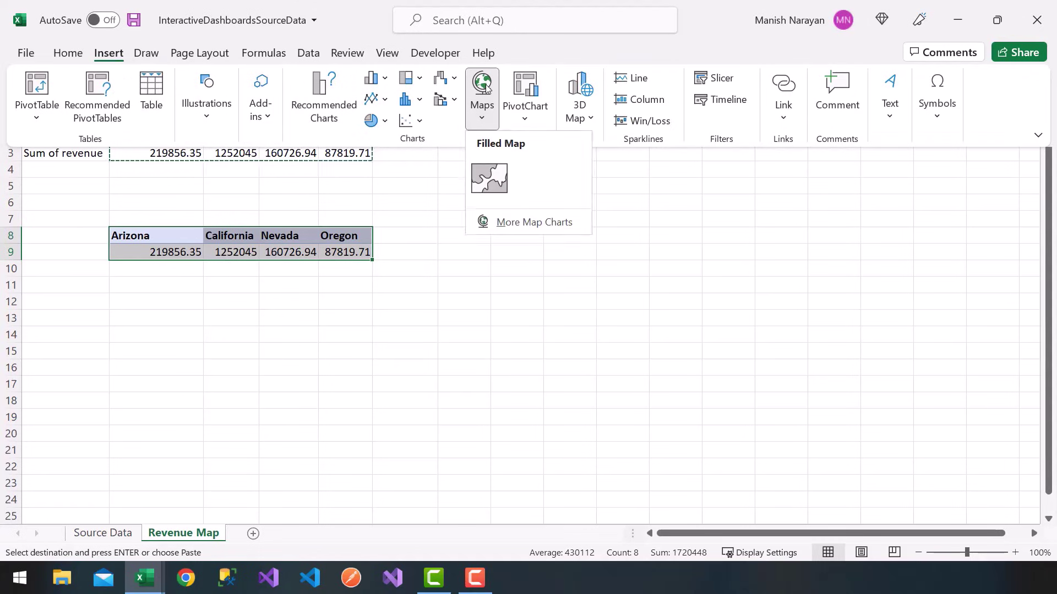
click(484, 177)
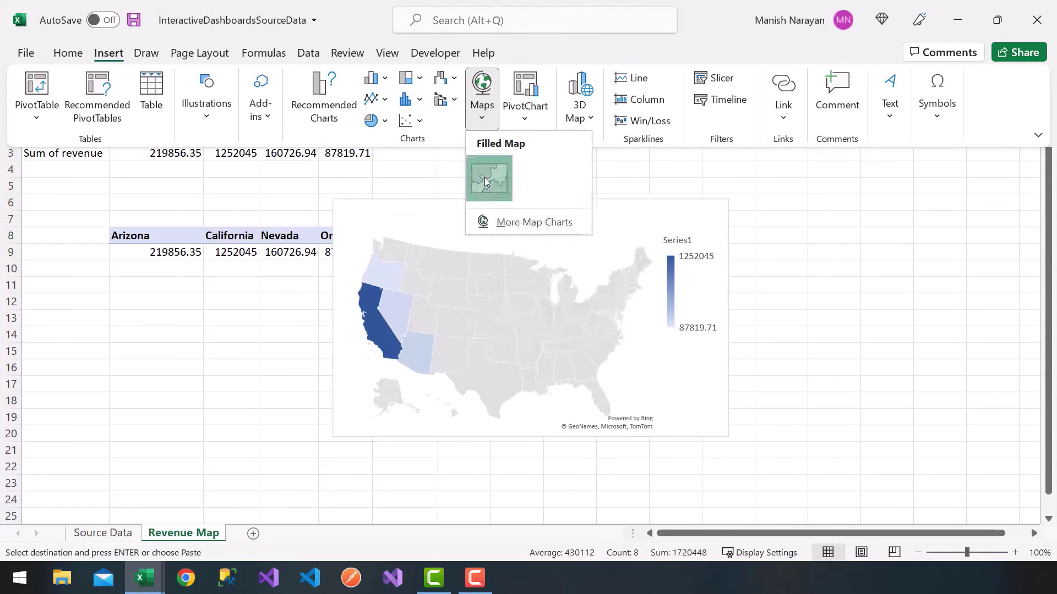
drag(489, 220, 566, 188)
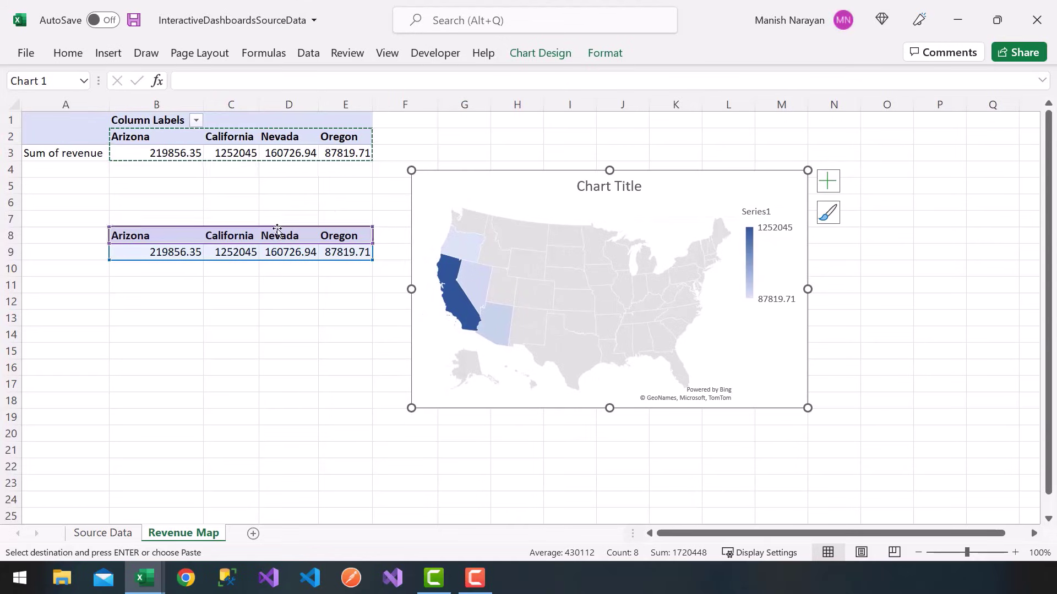
click(215, 238)
click(159, 249)
click(307, 256)
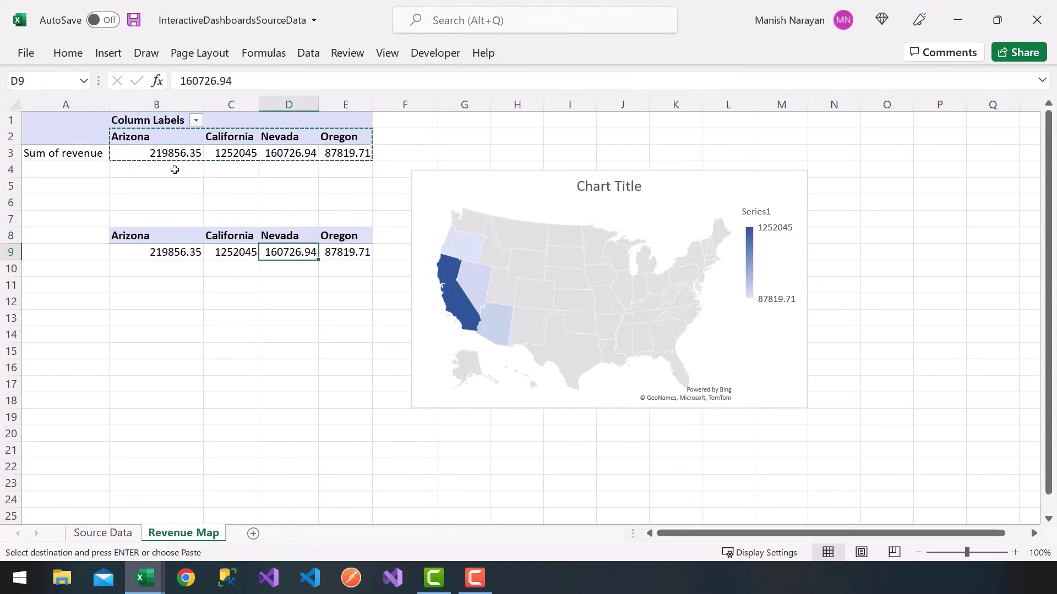
mouse_move(599, 280)
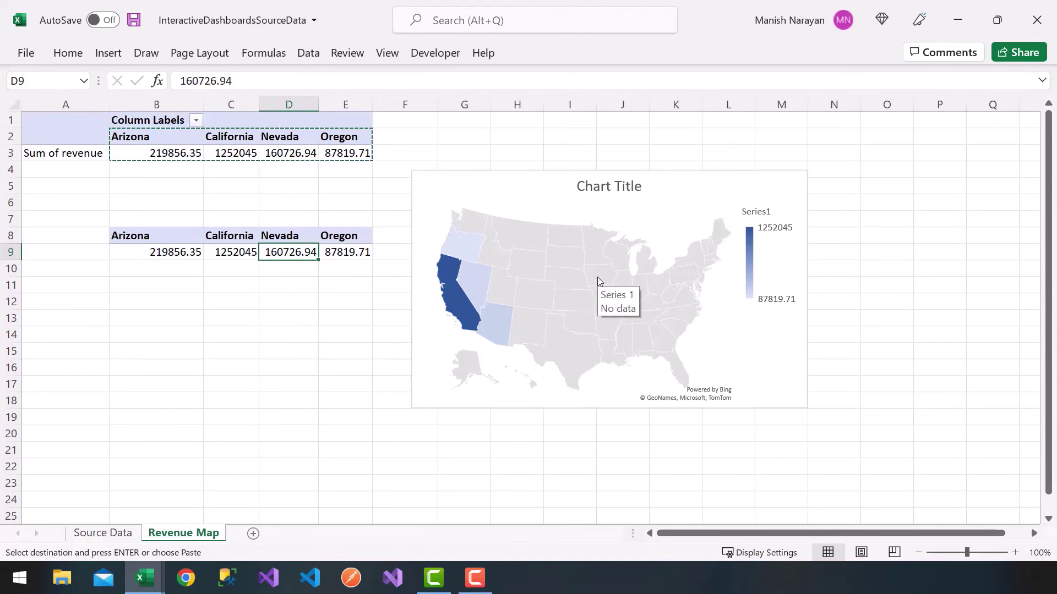
- In the map's Select Data dialog, rename Series1 to 'revenue map'
right_click(523, 261)
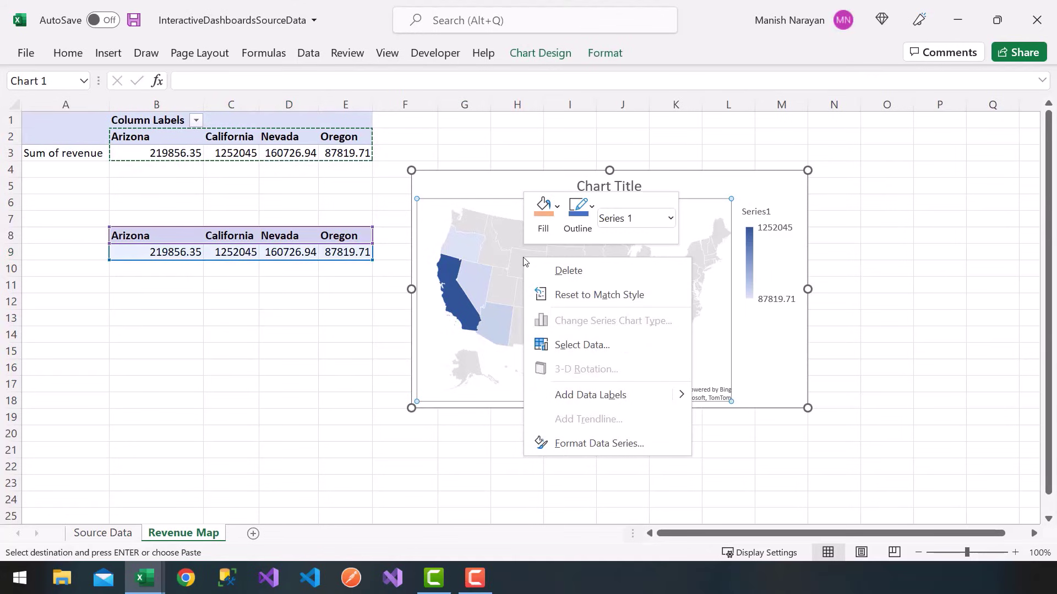
click(572, 345)
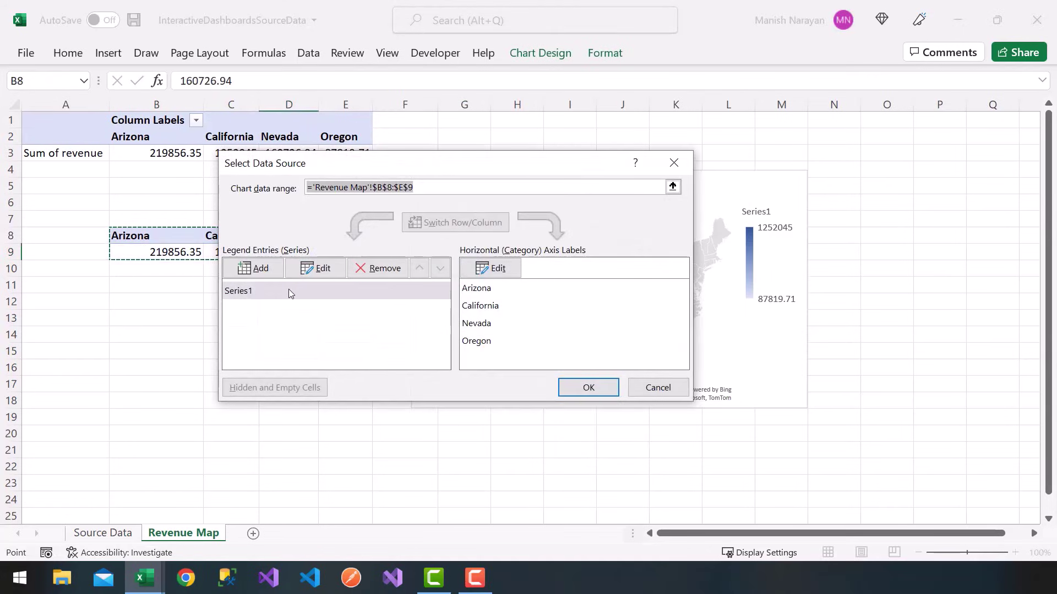
click(260, 292)
click(319, 269)
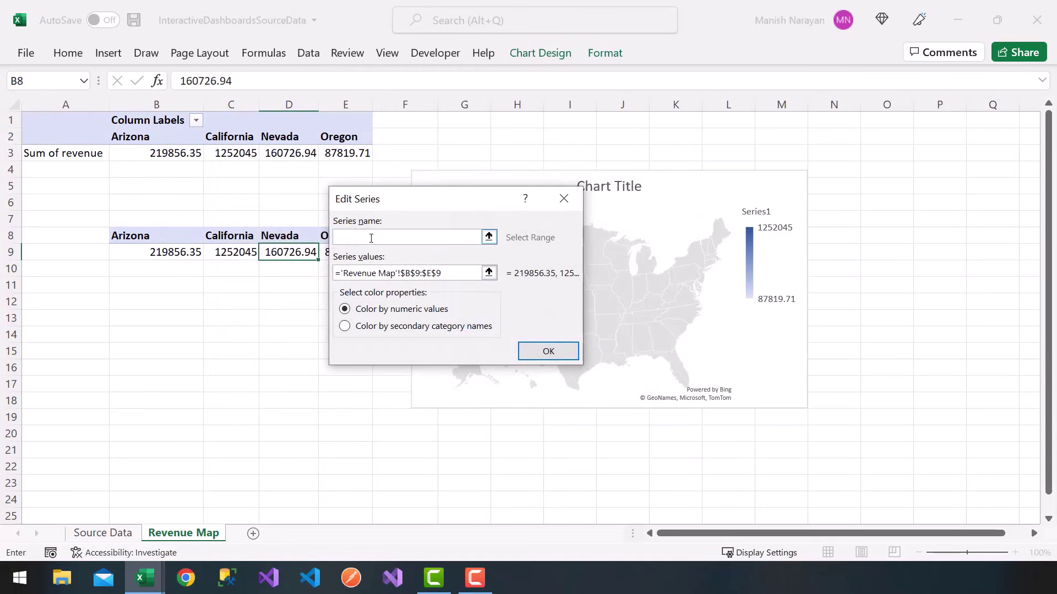
text(revenue map)
- Set the series values to the PivotTable revenue row B3:E3
click(463, 274)
drag(463, 274, 330, 273)
key(BackSpace)
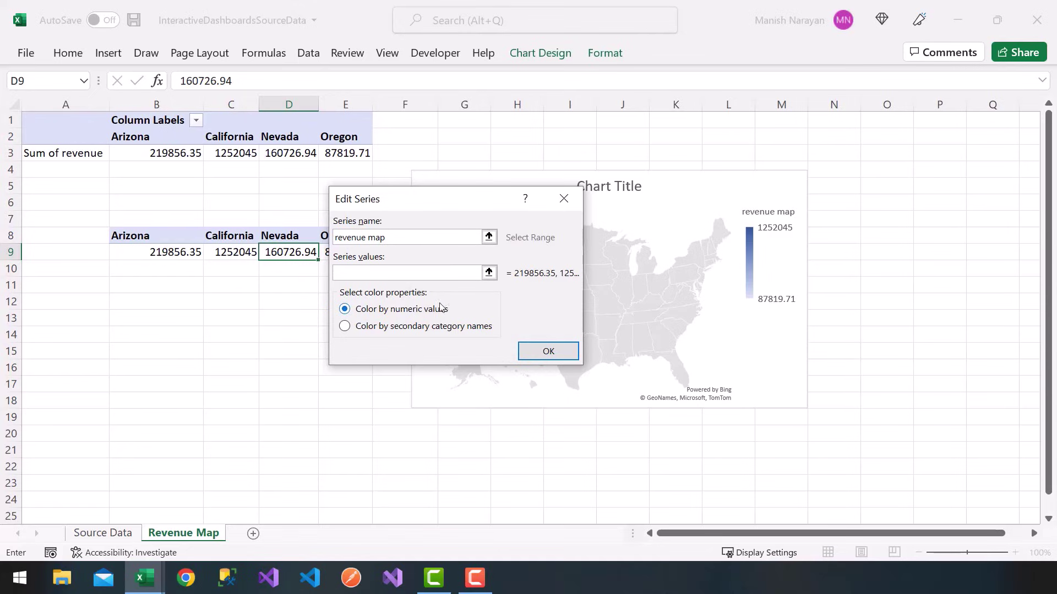
click(489, 274)
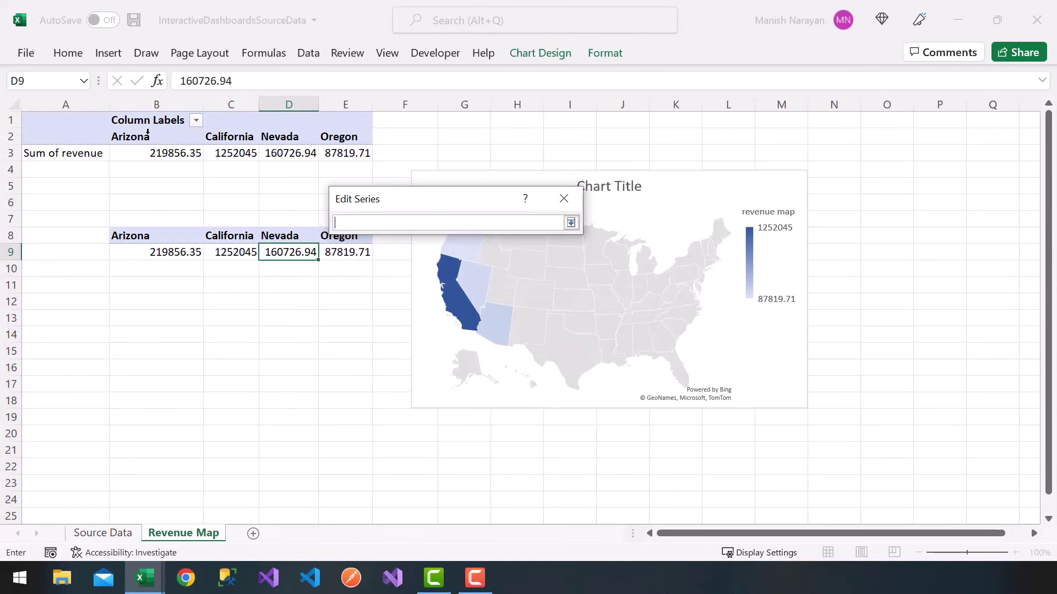
drag(169, 151, 353, 158)
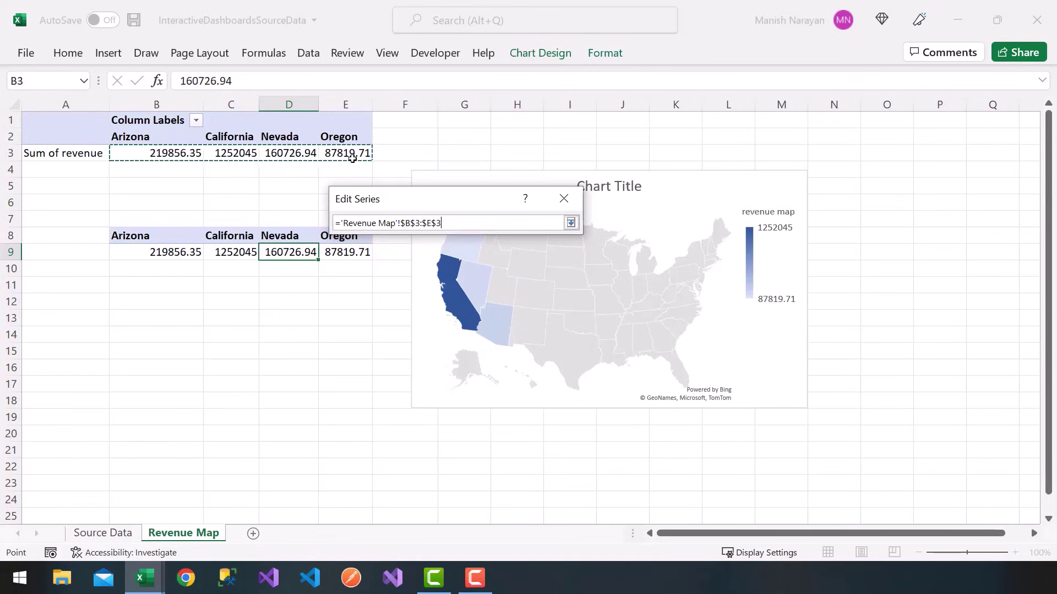
key(Return)
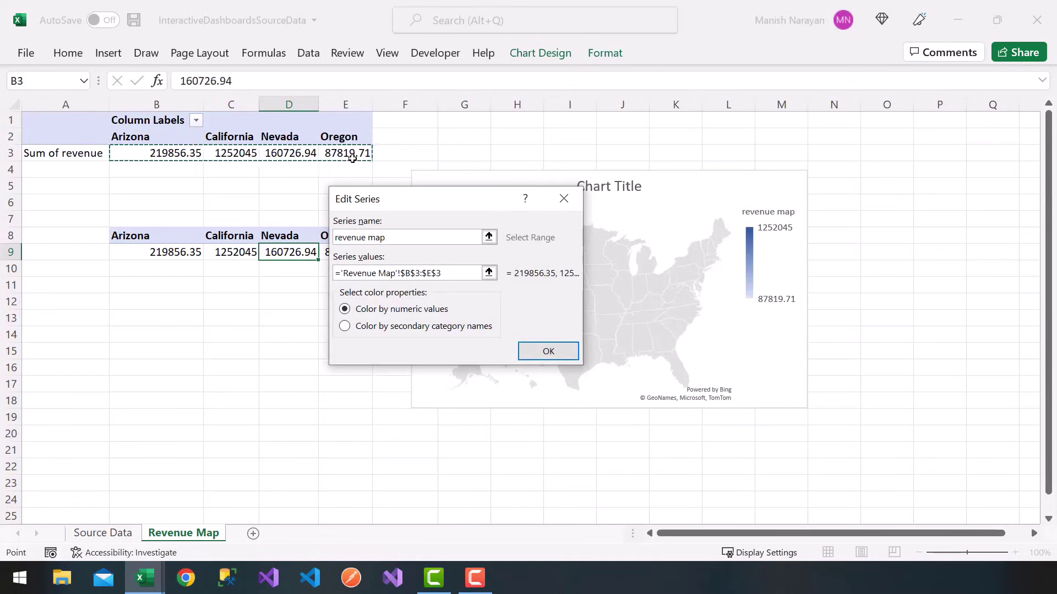
click(570, 355)
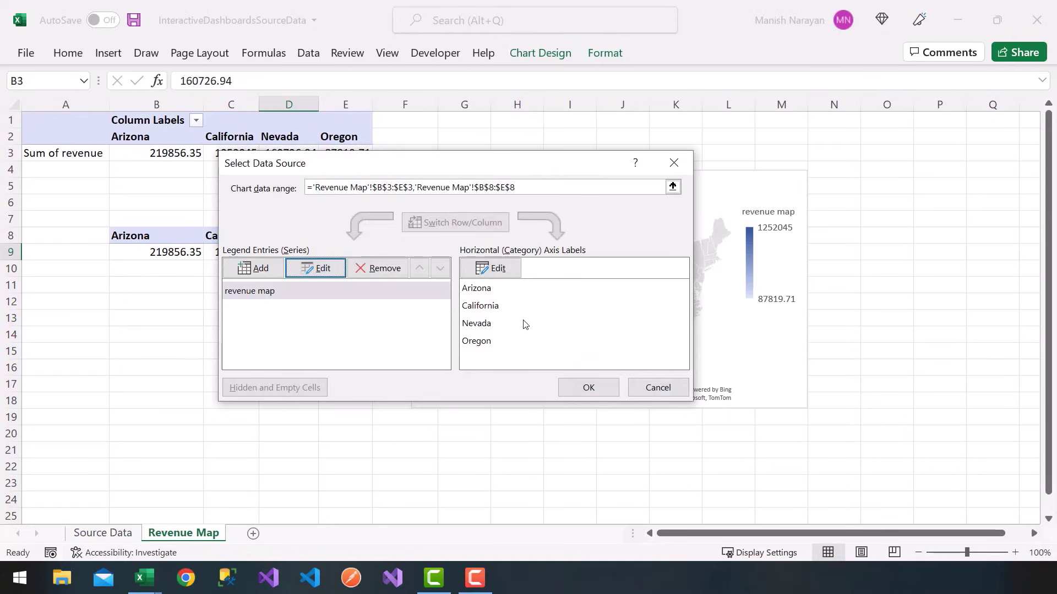
click(498, 268)
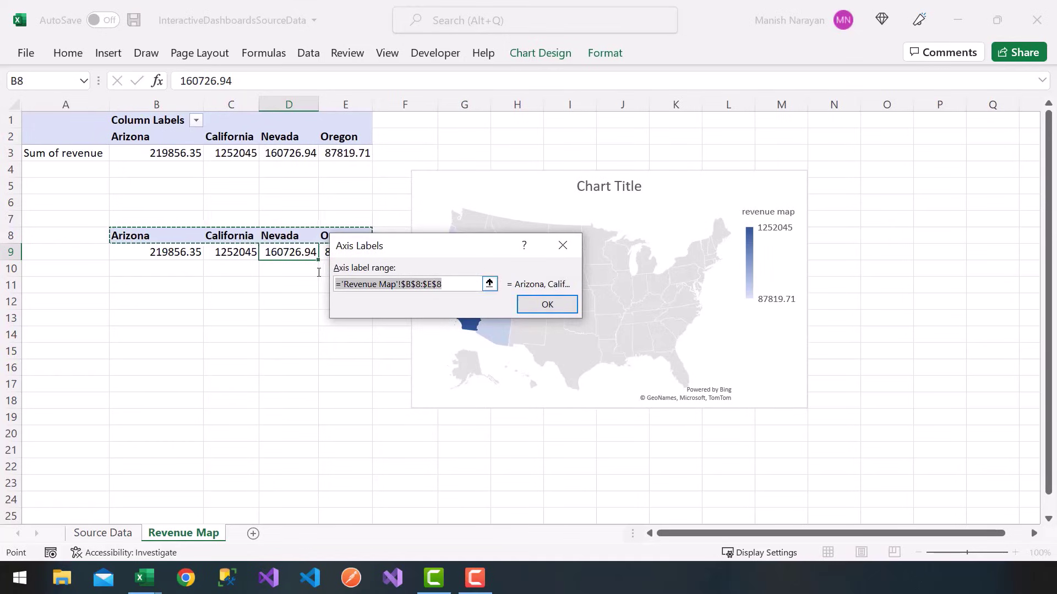
- Set the map's axis labels to the PivotTable state headers B2:E2 and apply
key(BackSpace)
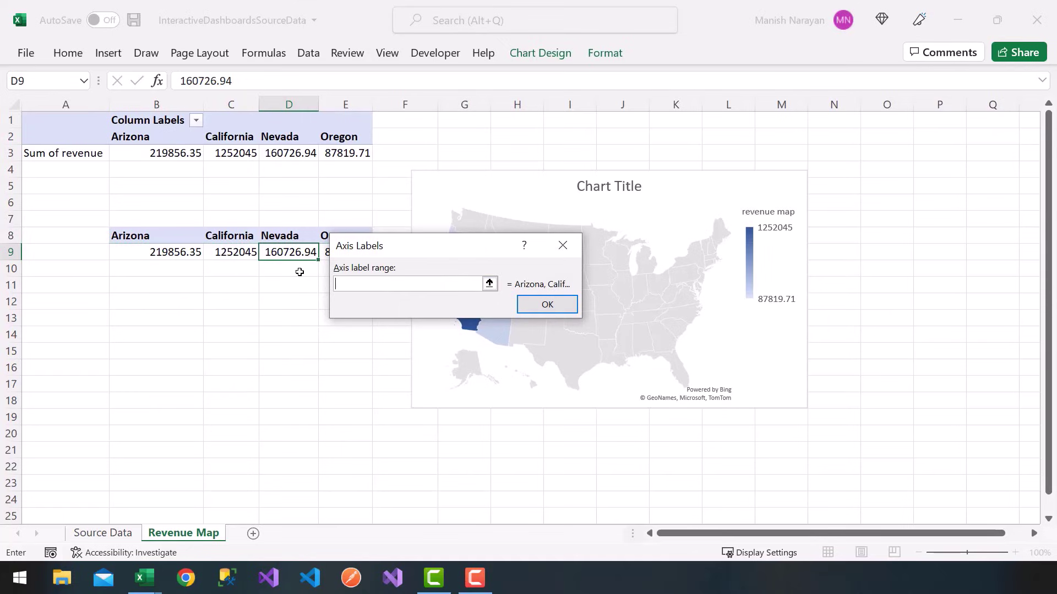
click(489, 283)
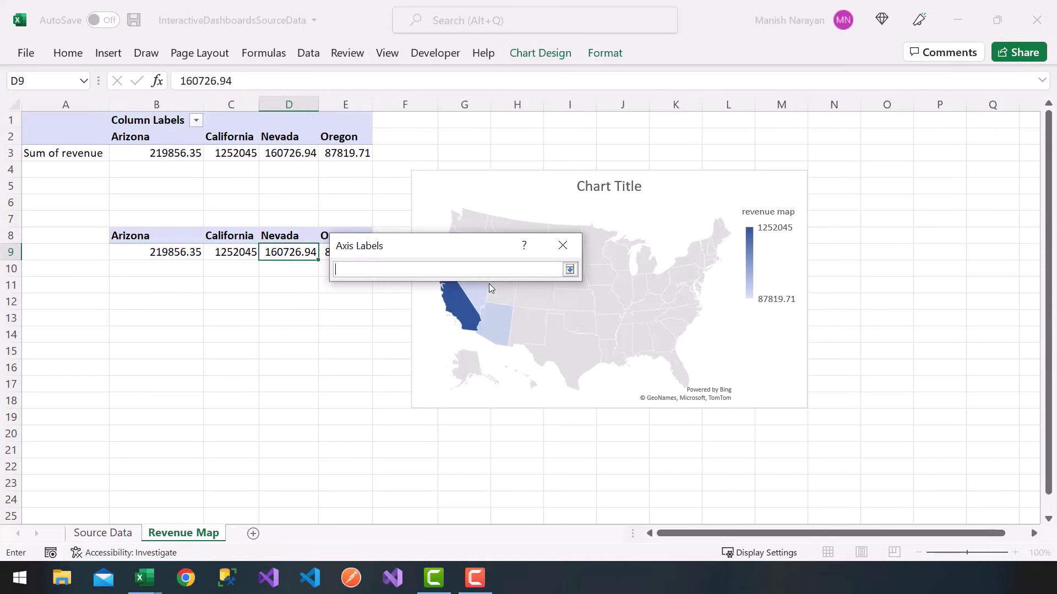
click(160, 140)
drag(160, 140, 366, 141)
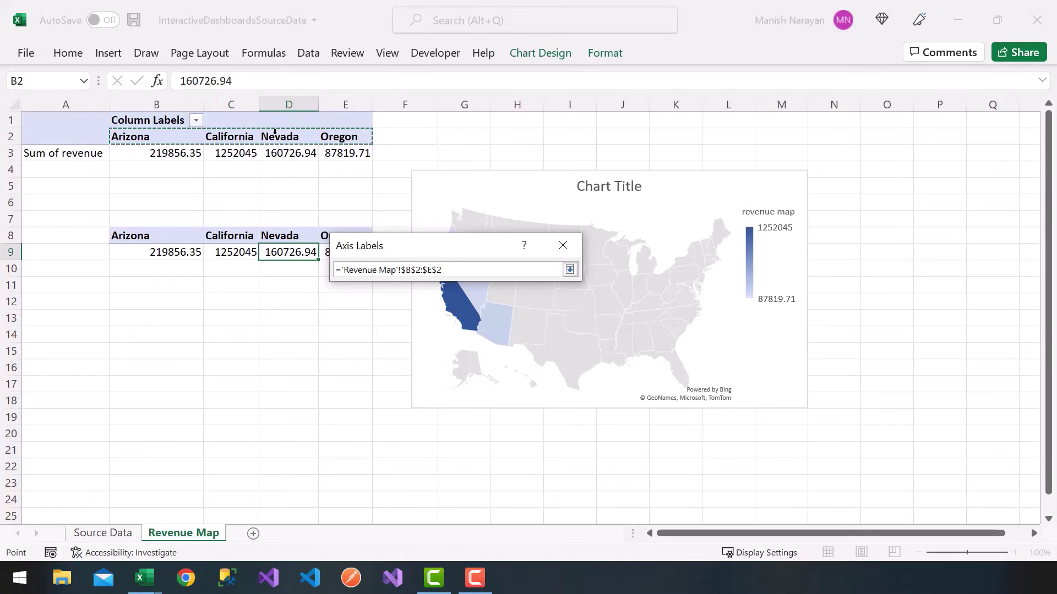
click(569, 269)
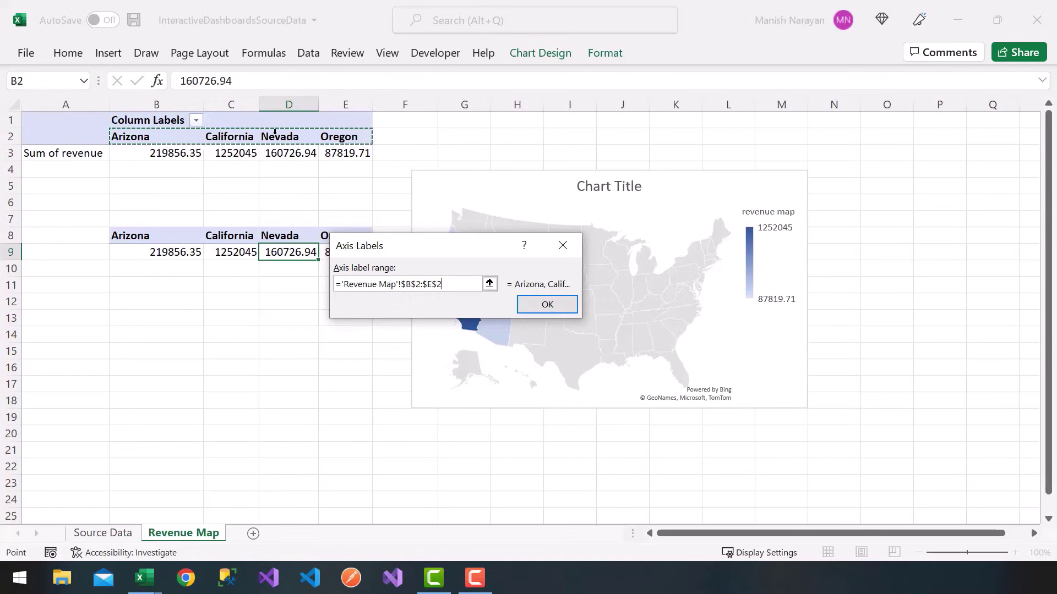
click(547, 304)
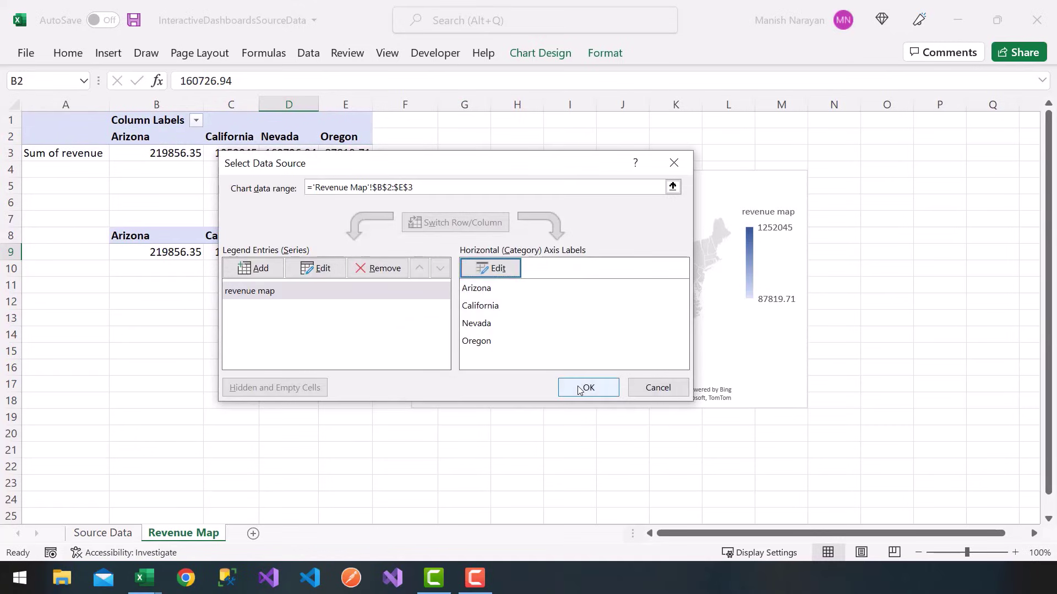
click(581, 383)
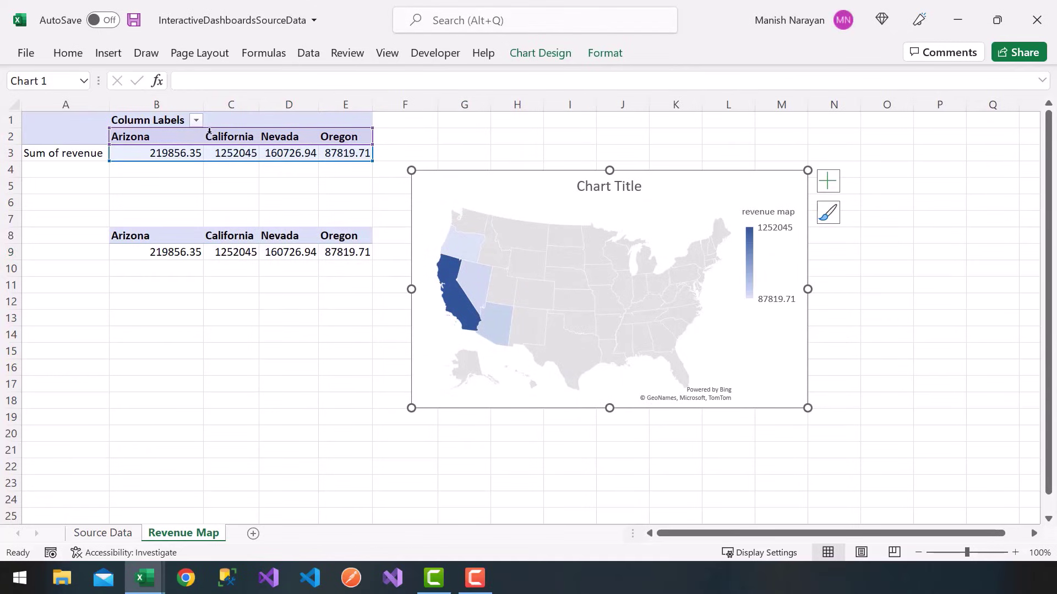
- Clear the copied state names and revenues from B8:E9
drag(162, 234, 347, 255)
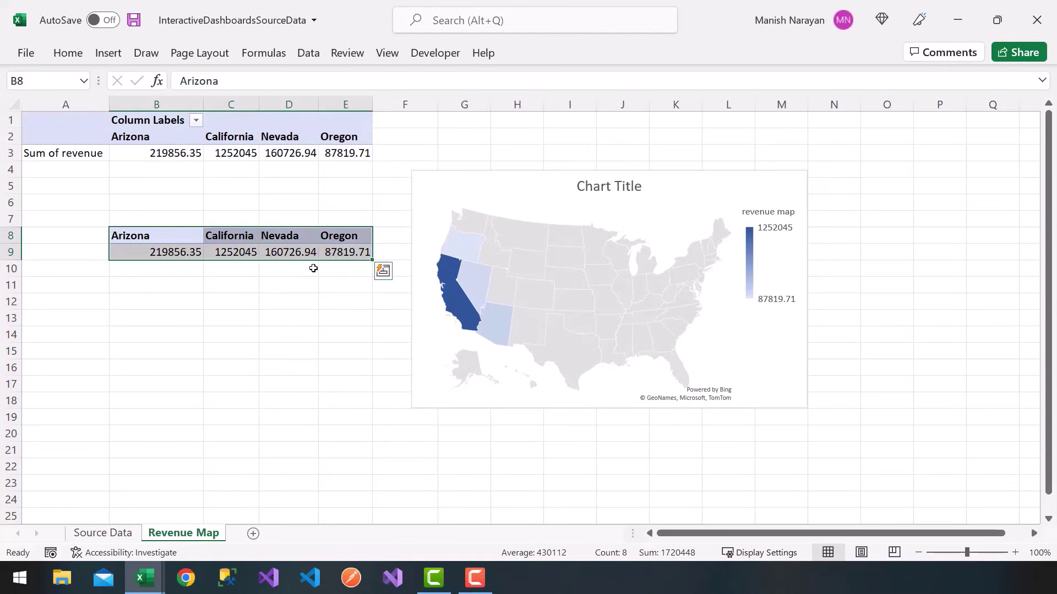
key(Delete)
click(313, 268)
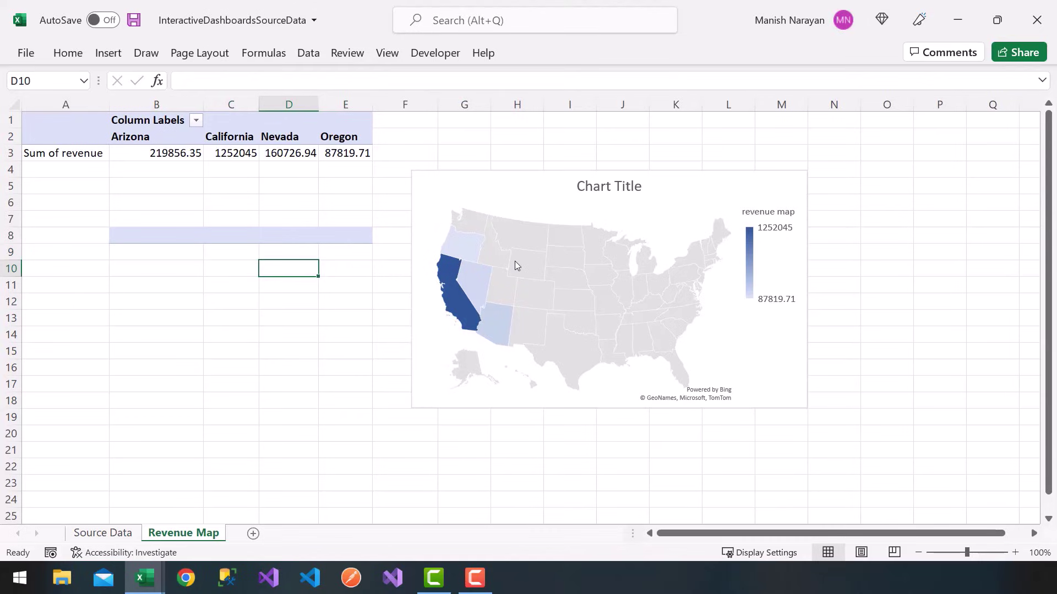
click(611, 192)
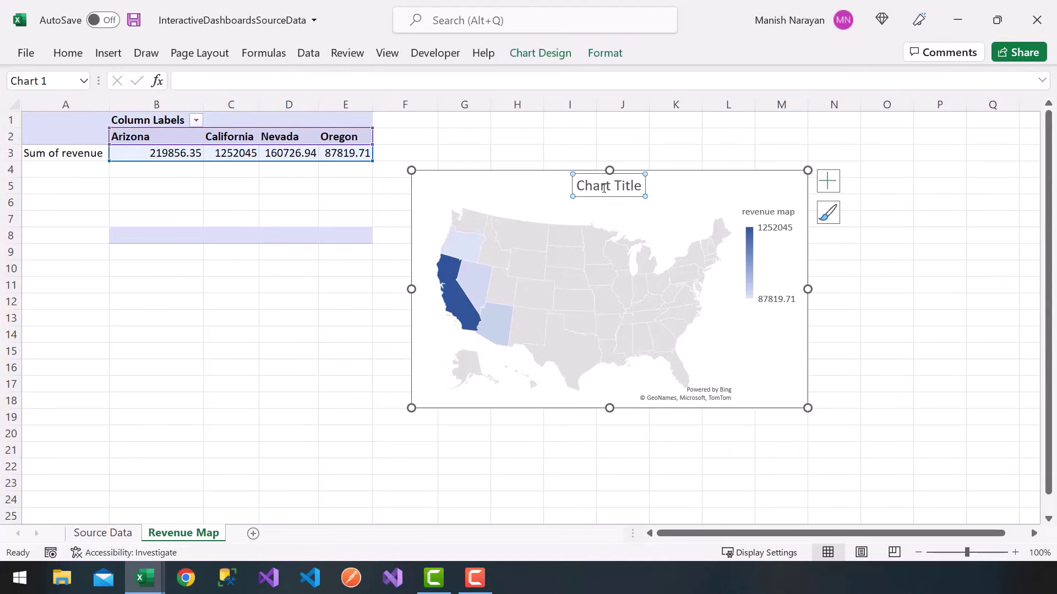
- Delete the 'Chart Title' placeholder from the map chart
key(Delete)
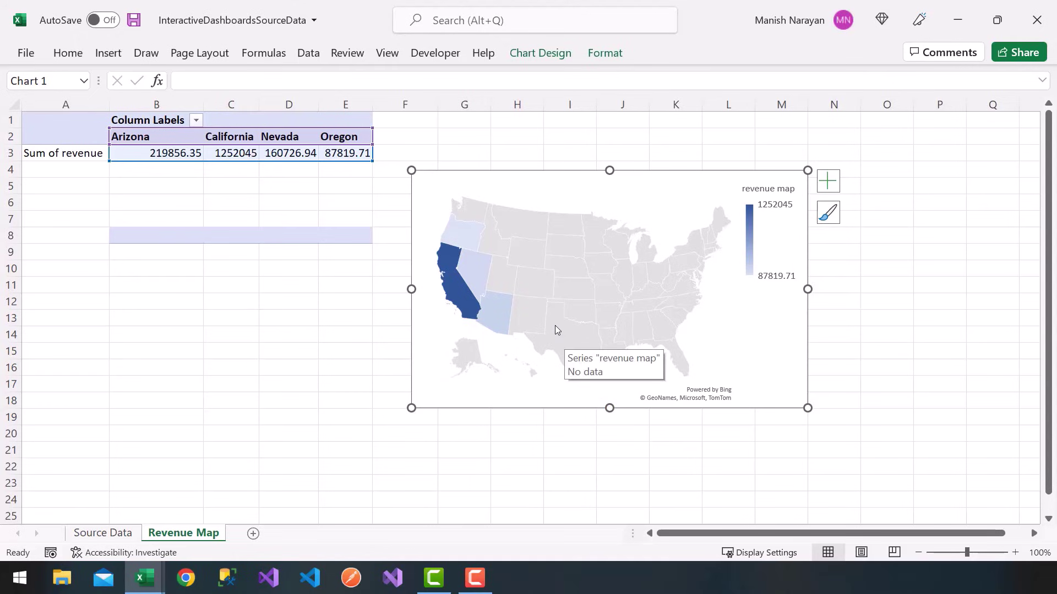
mouse_move(489, 307)
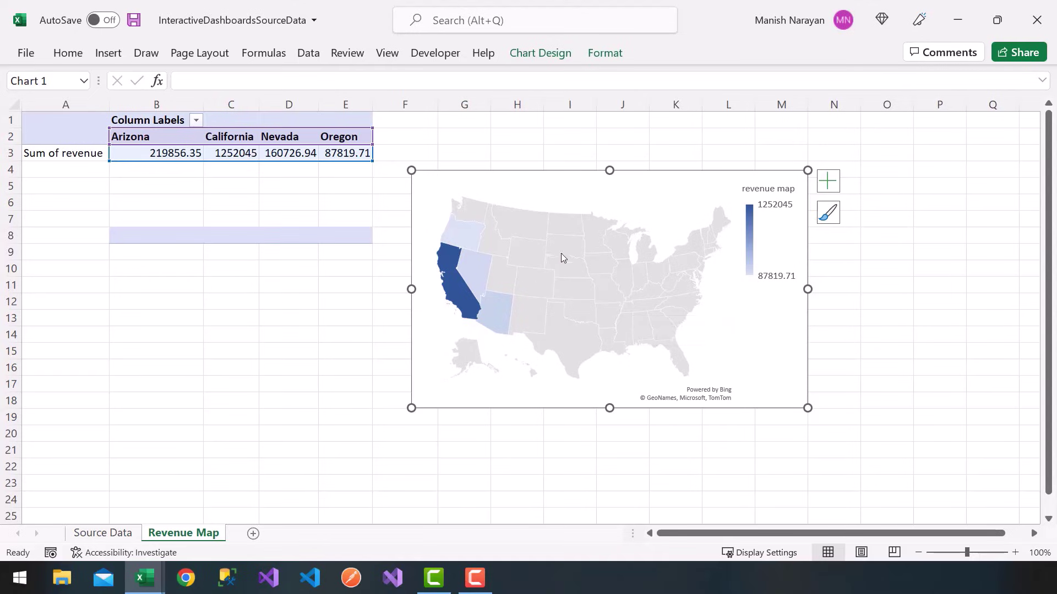
mouse_move(760, 236)
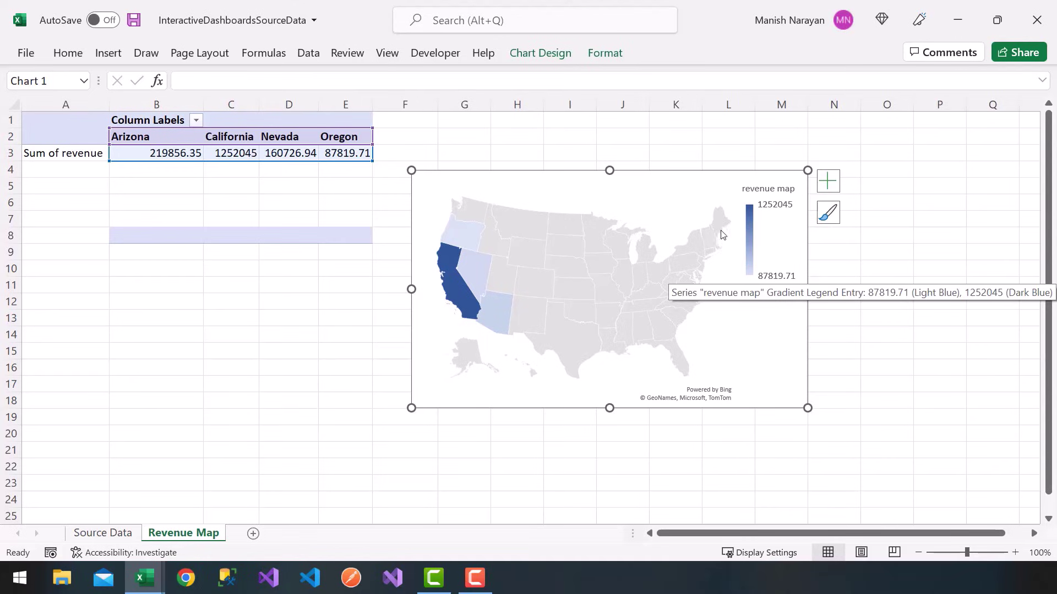
- In the map series format options, try 'Only regions with data' for map area, then restore Automatic
mouse_move(466, 277)
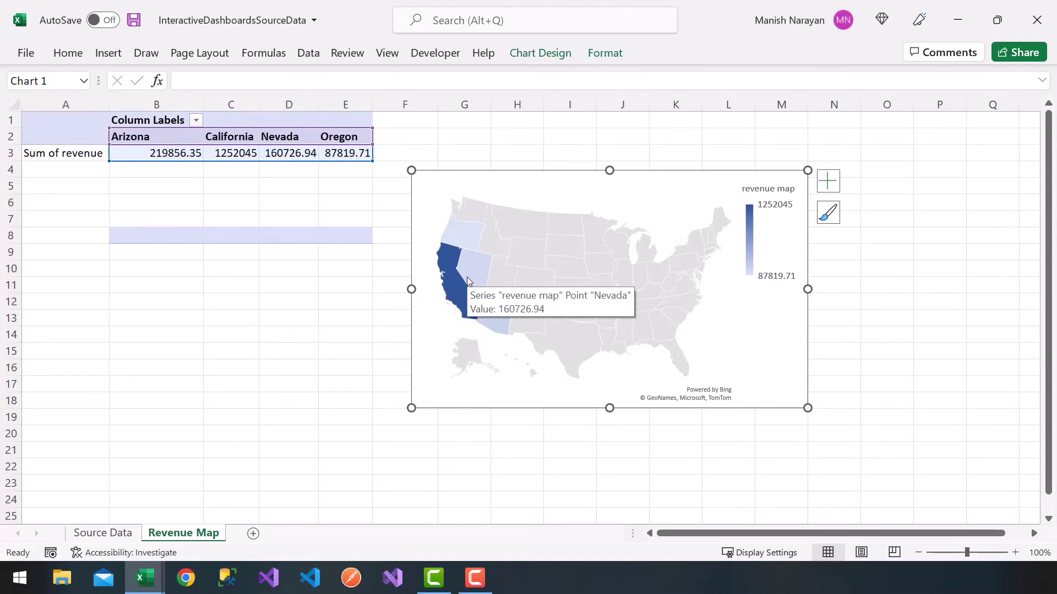
right_click(500, 263)
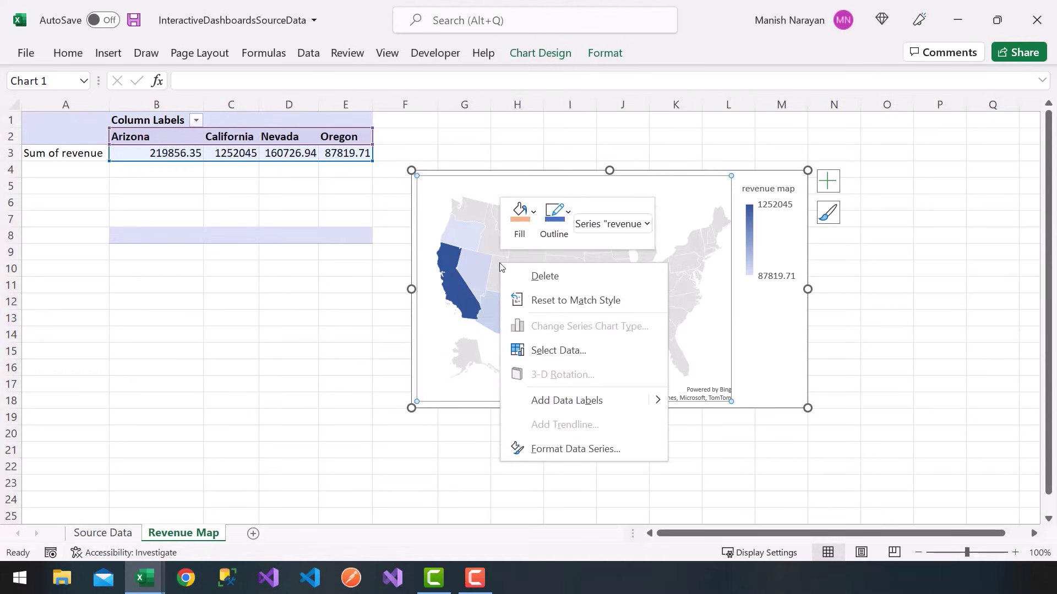
click(547, 450)
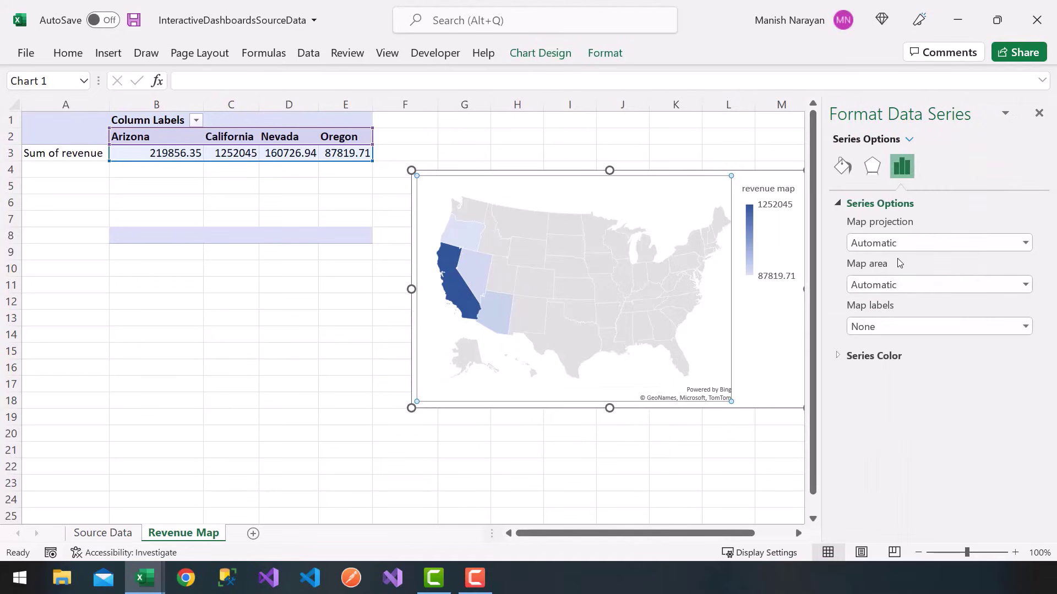
click(881, 287)
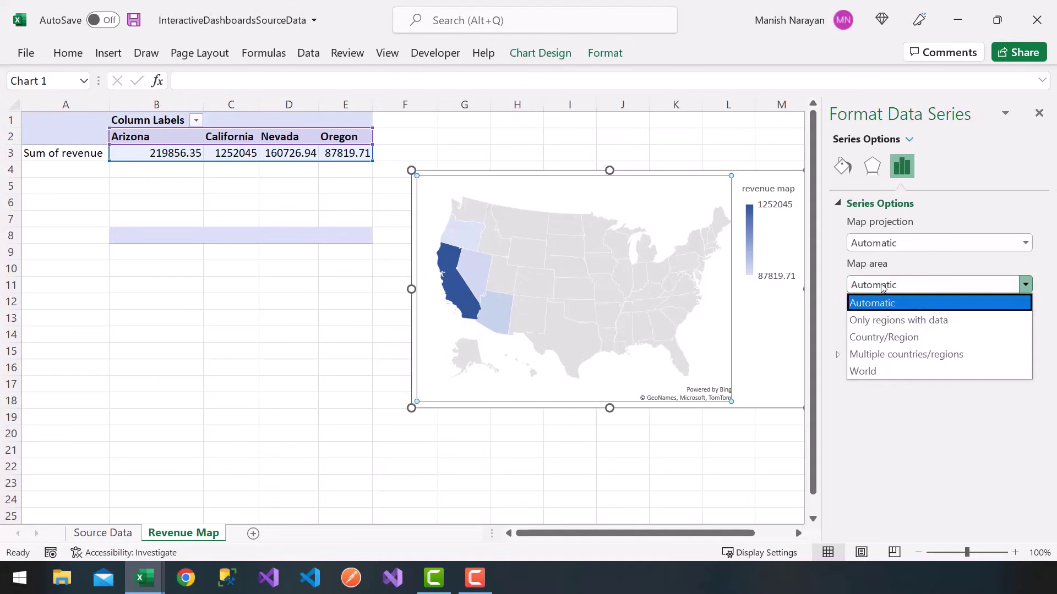
click(892, 323)
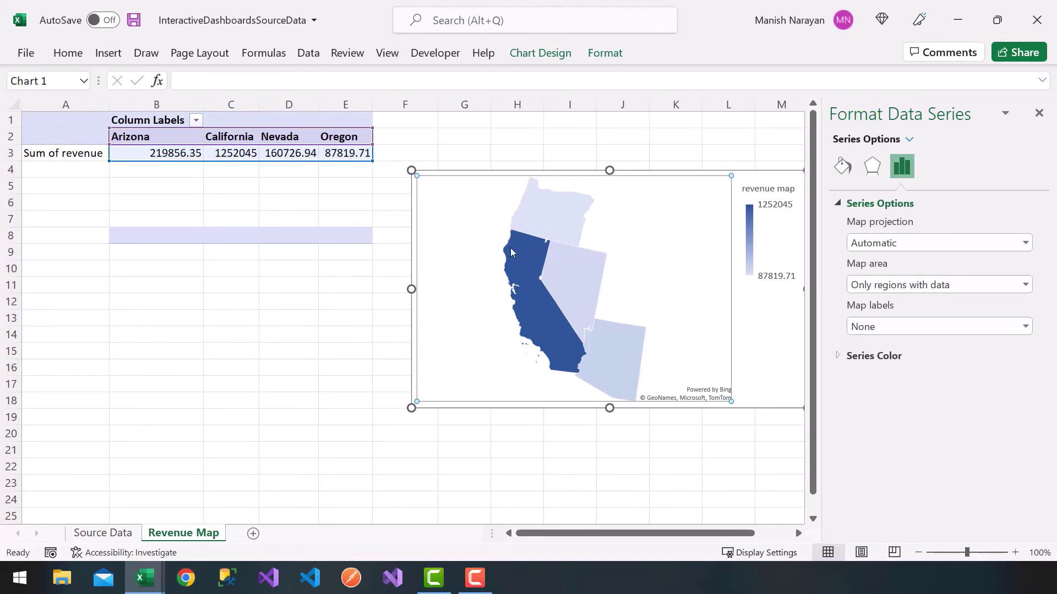
click(902, 284)
click(898, 300)
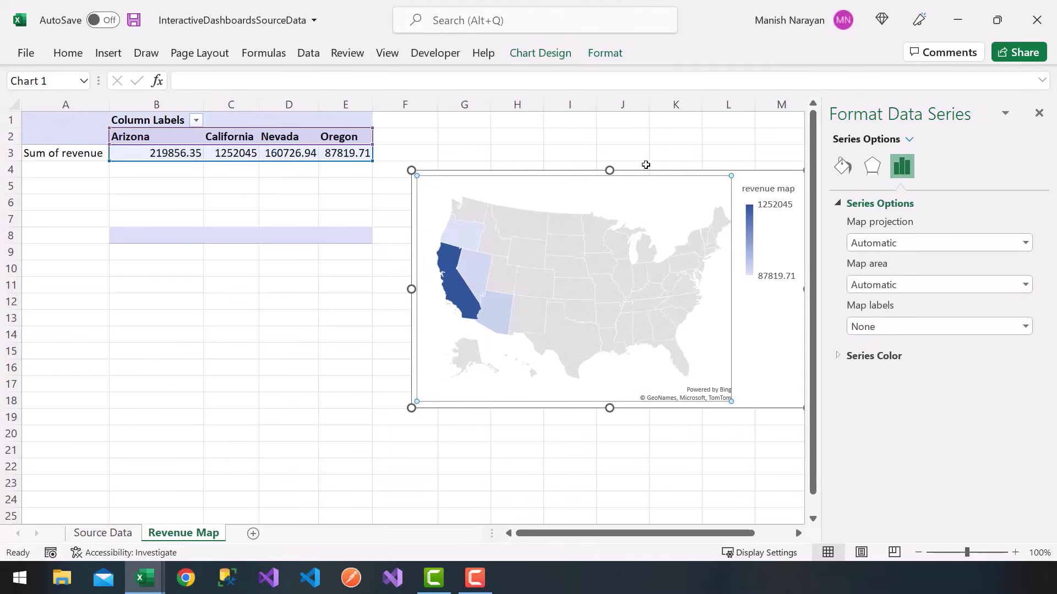
- Try chart Style 3, settle on Style 1, and delete the chart title
click(540, 55)
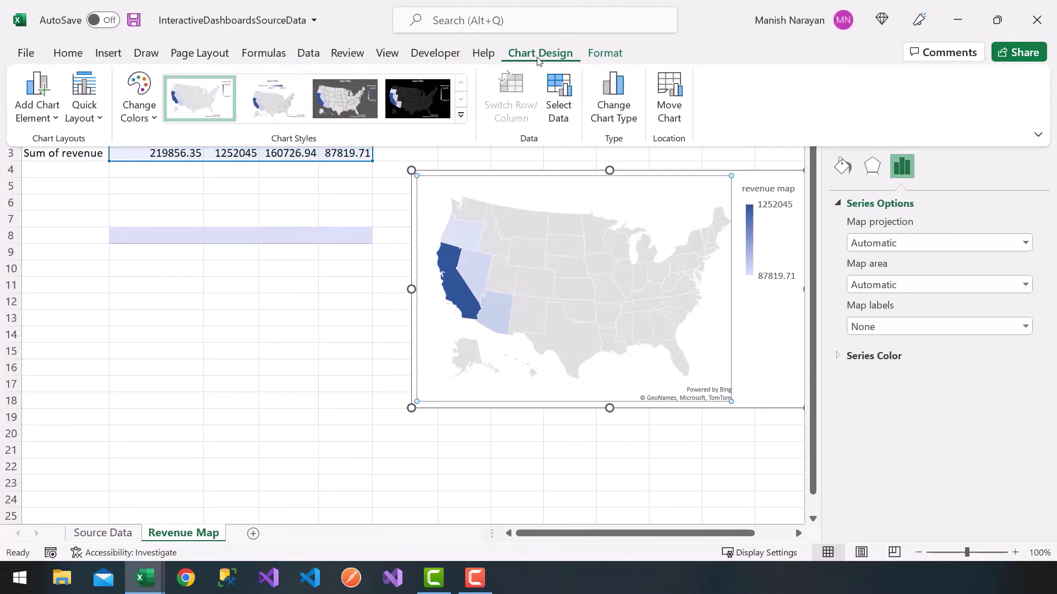
click(332, 106)
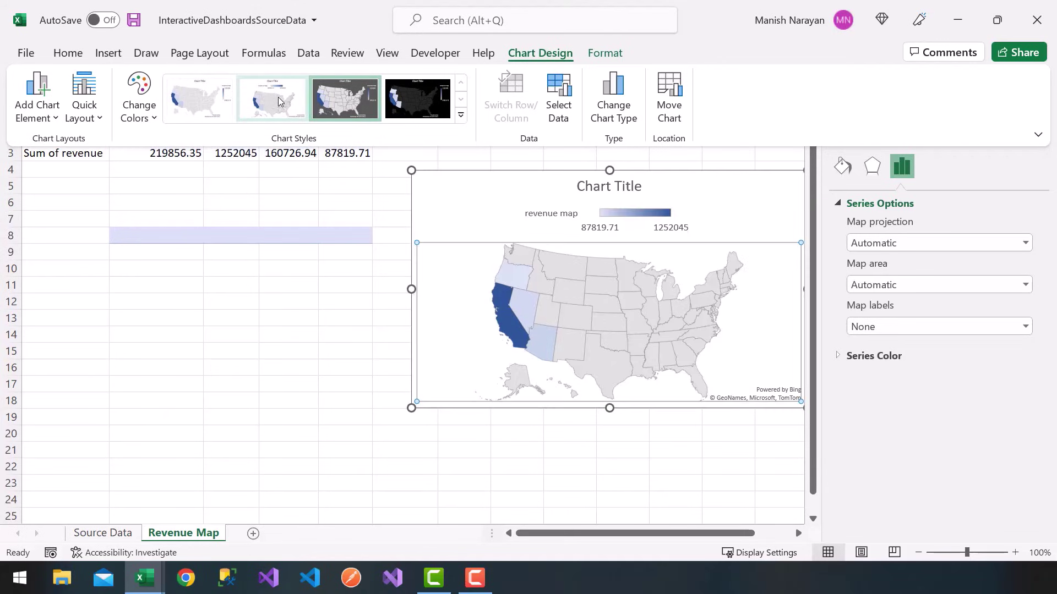
click(224, 107)
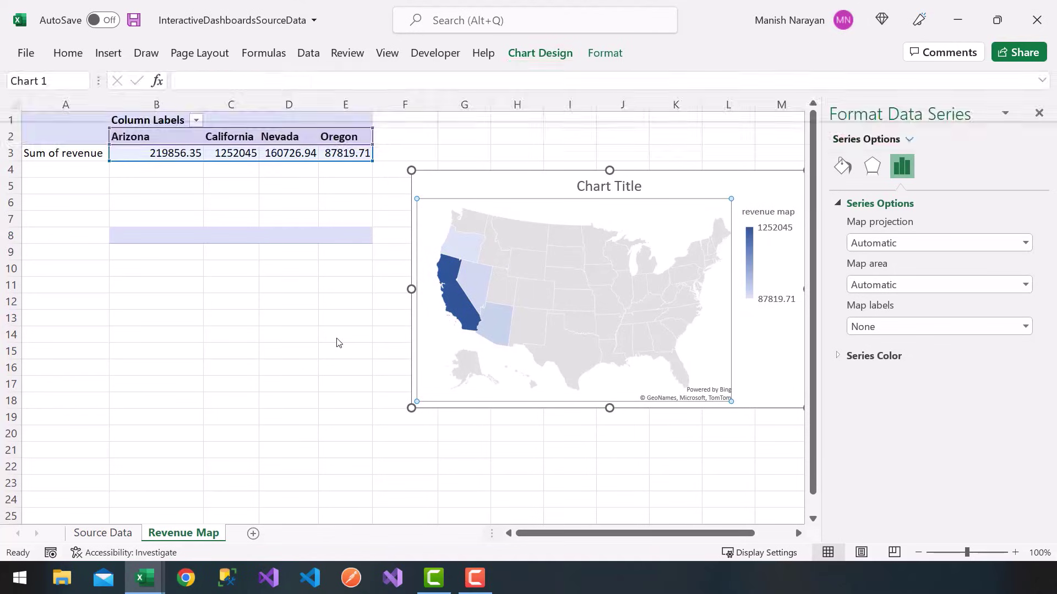
click(595, 186)
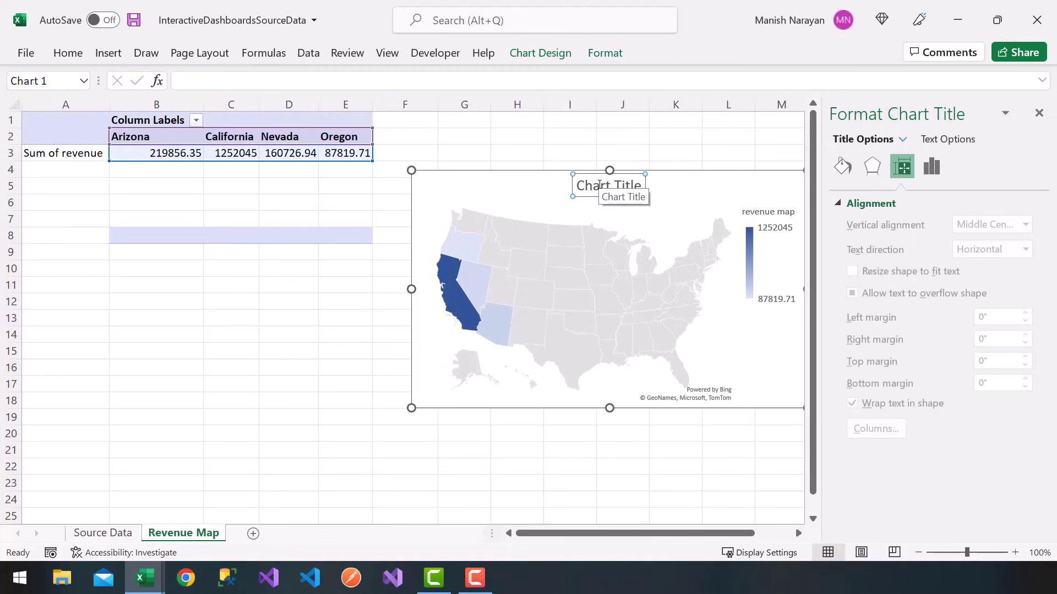
key(Delete)
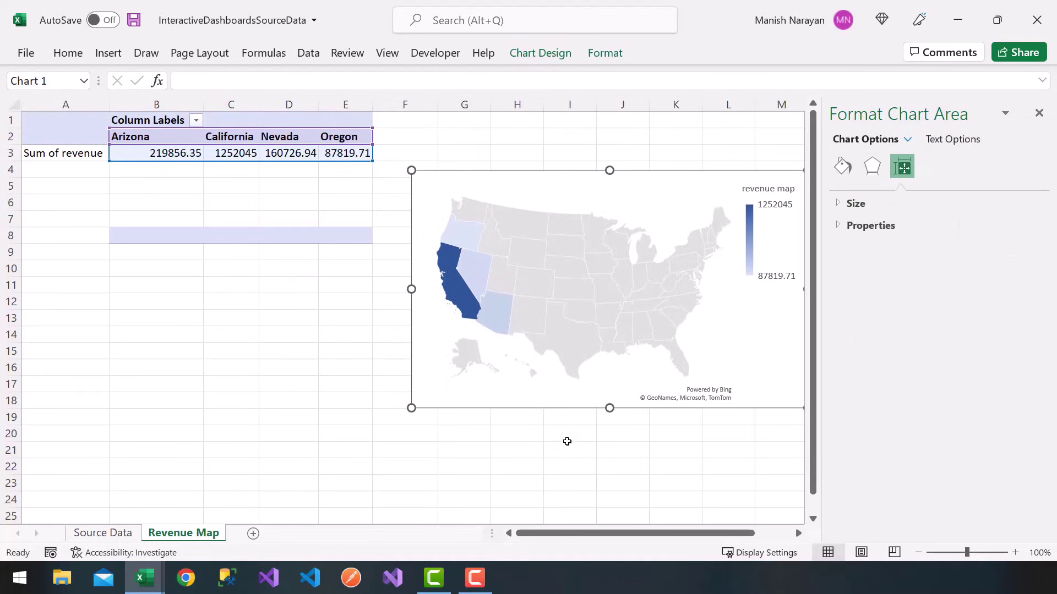
- Close the Format pane and reselect the map chart
click(566, 445)
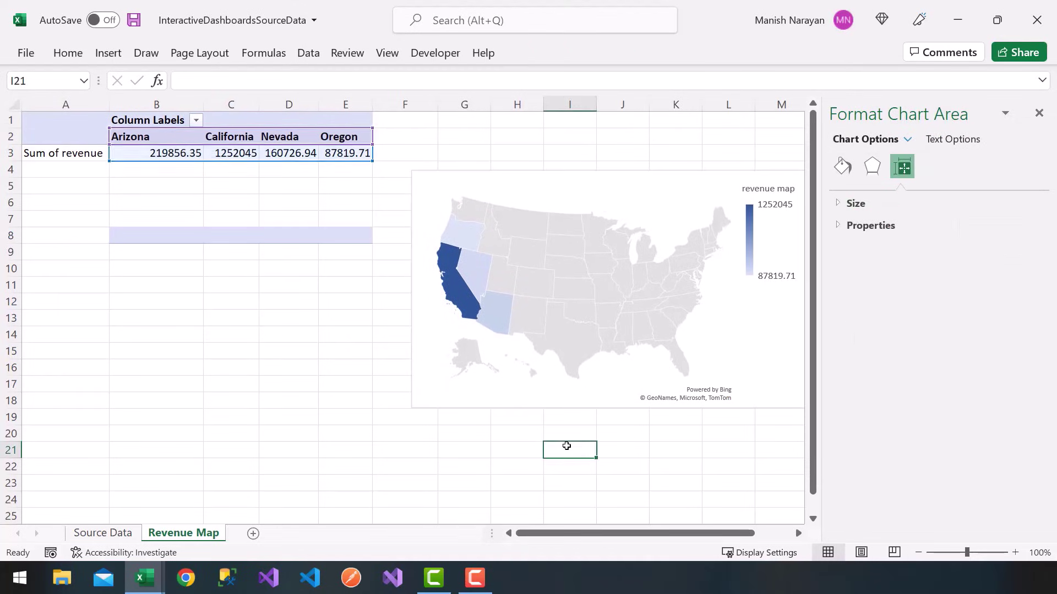
click(1048, 122)
click(347, 315)
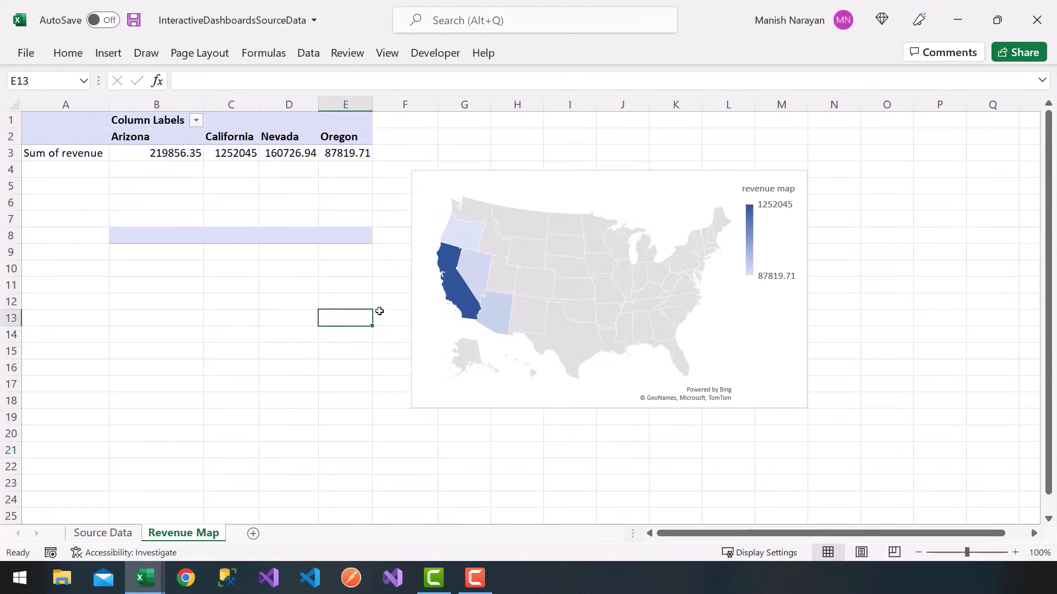
click(510, 254)
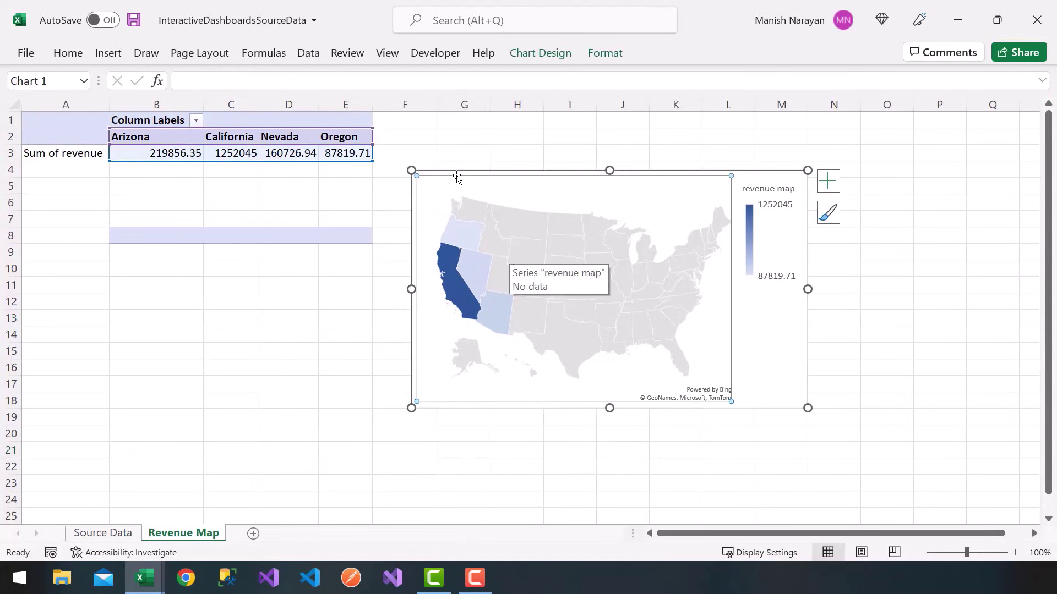
click(116, 52)
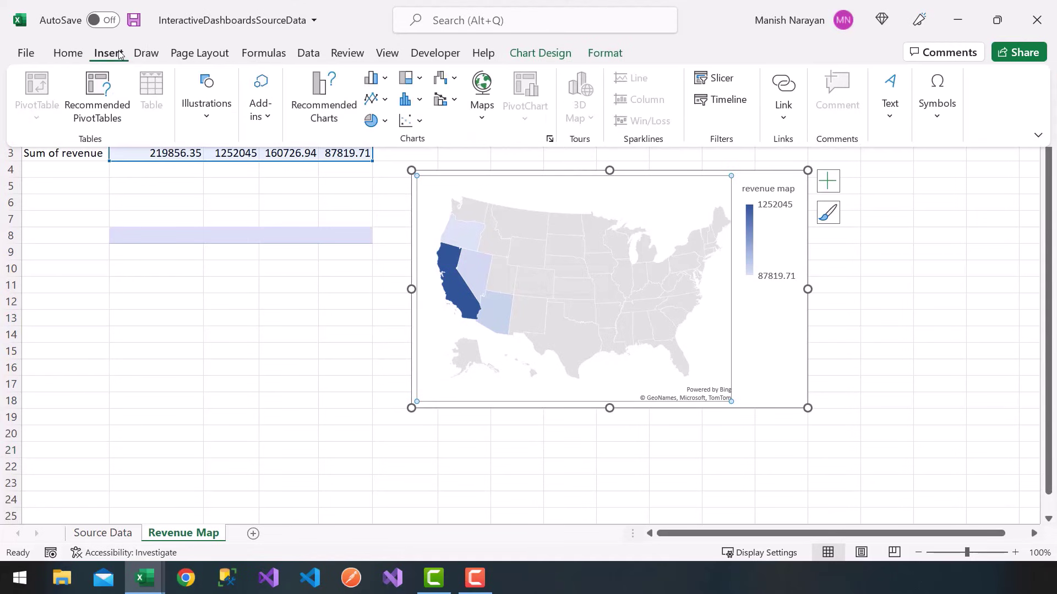
click(700, 78)
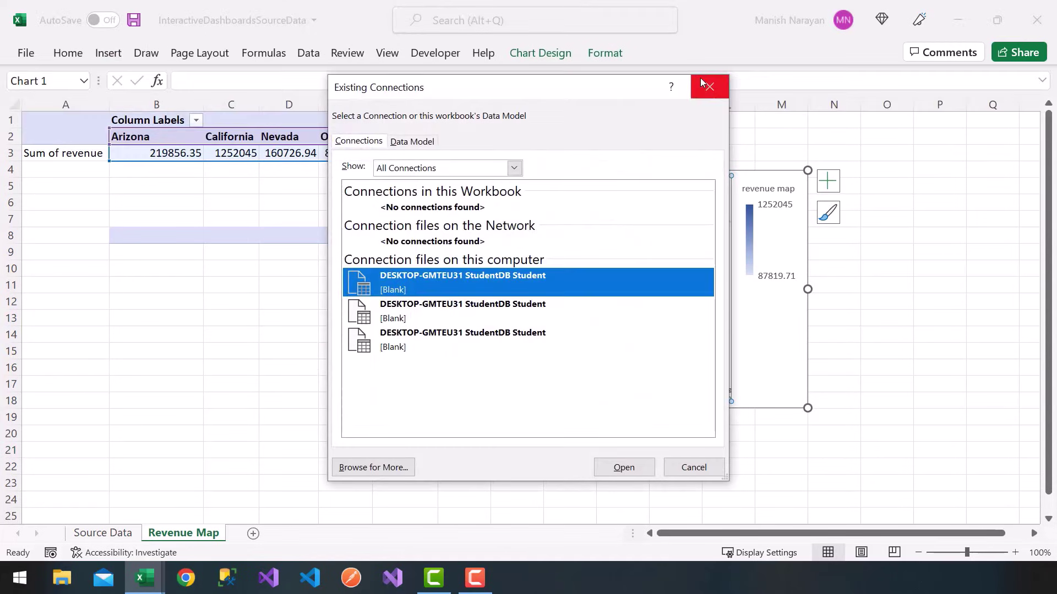
click(708, 87)
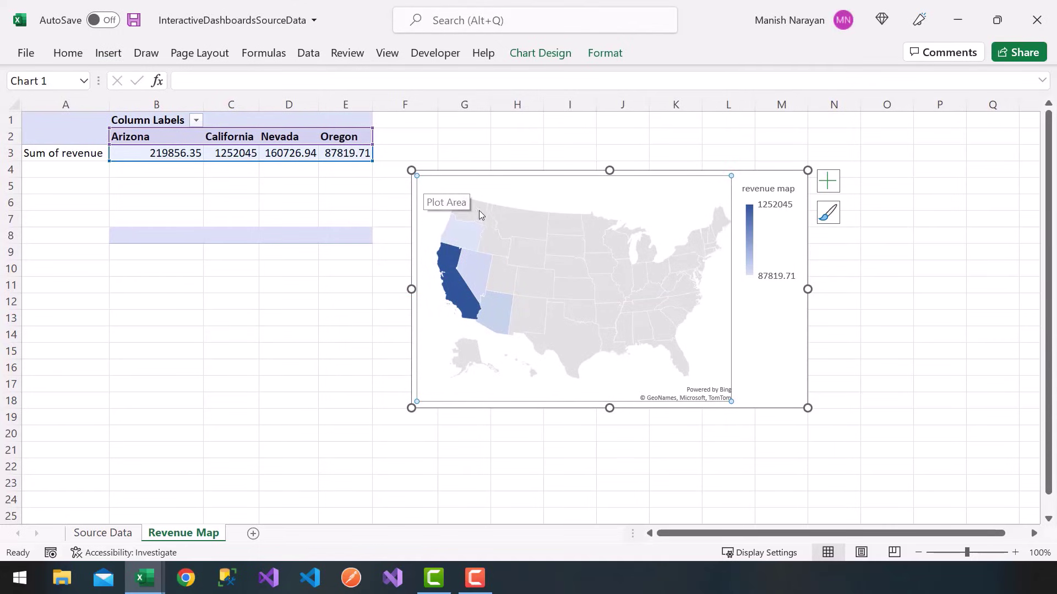
click(261, 271)
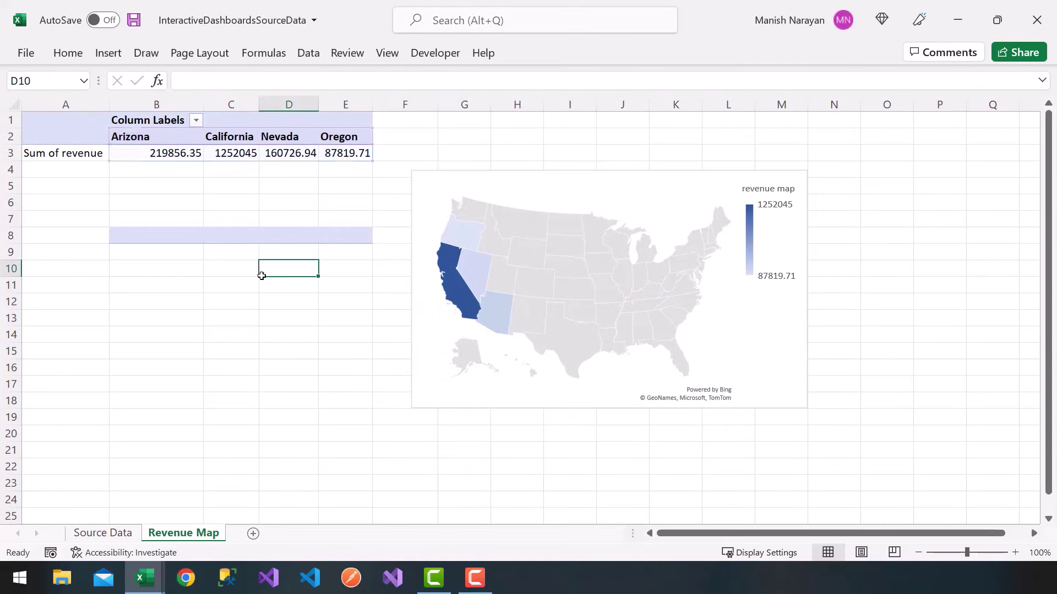
click(100, 59)
click(710, 78)
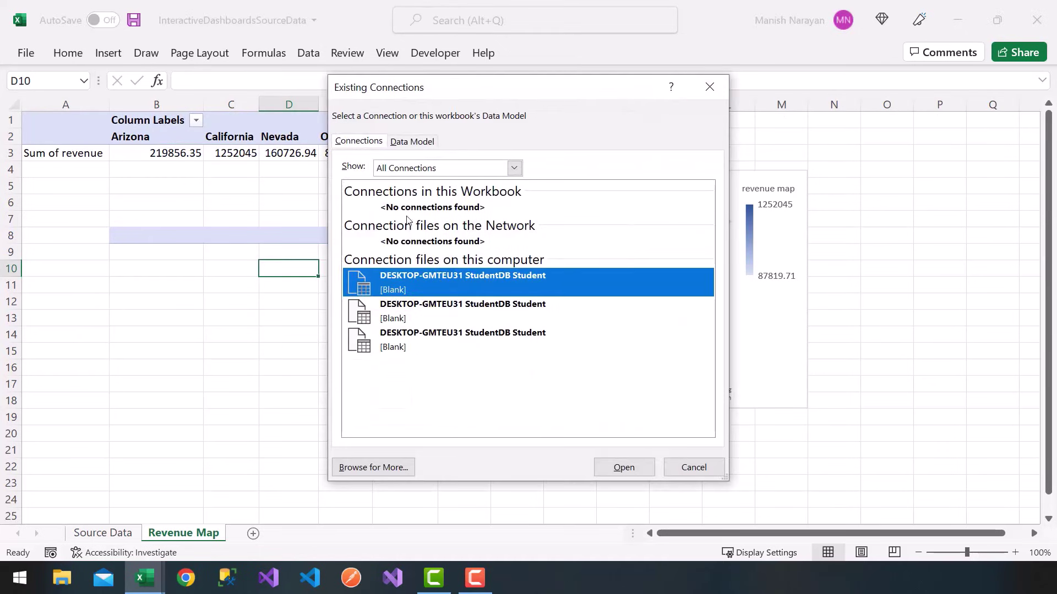
click(676, 466)
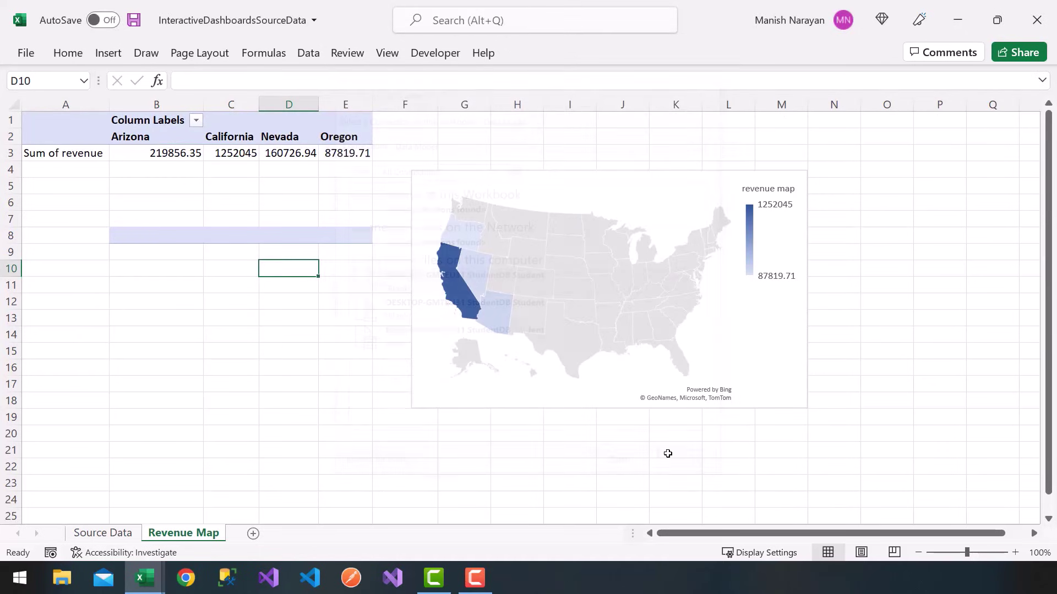
drag(157, 136, 347, 137)
click(108, 52)
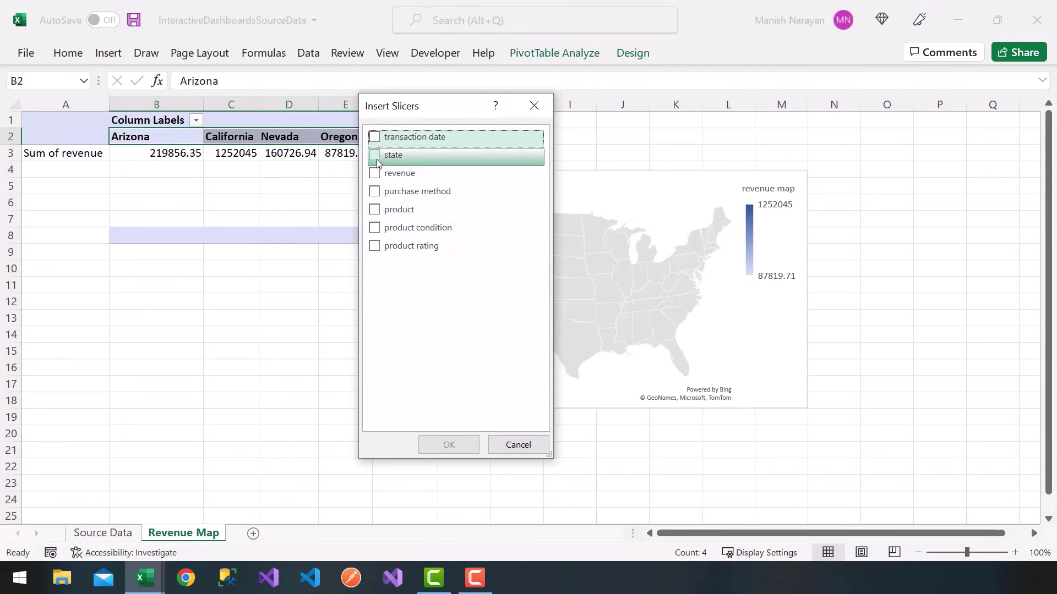
- Create a 'state' slicer, place it under the PivotTable left of the map, and filter to California
click(374, 158)
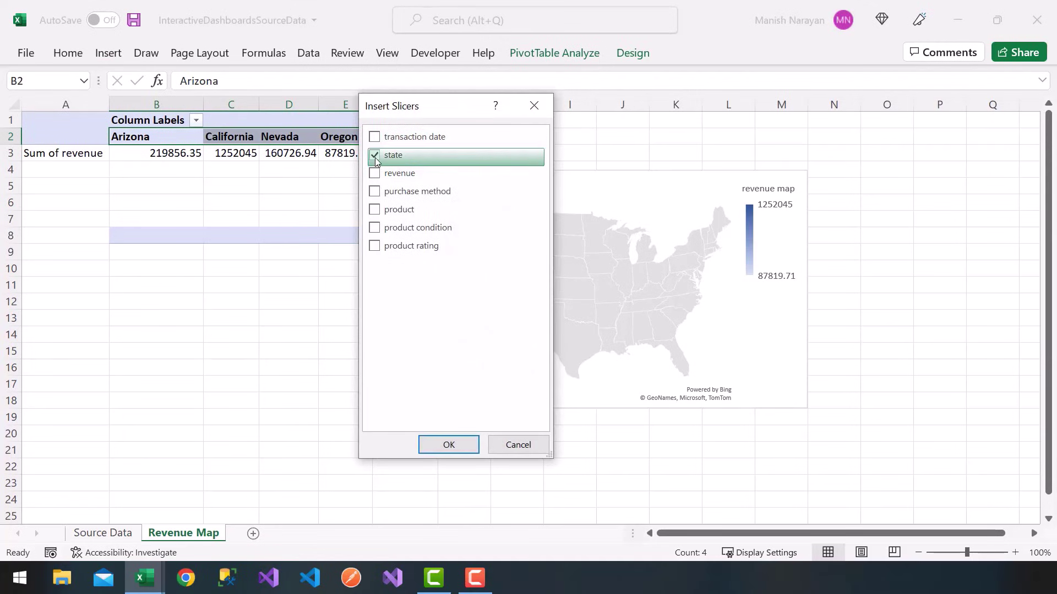
click(448, 444)
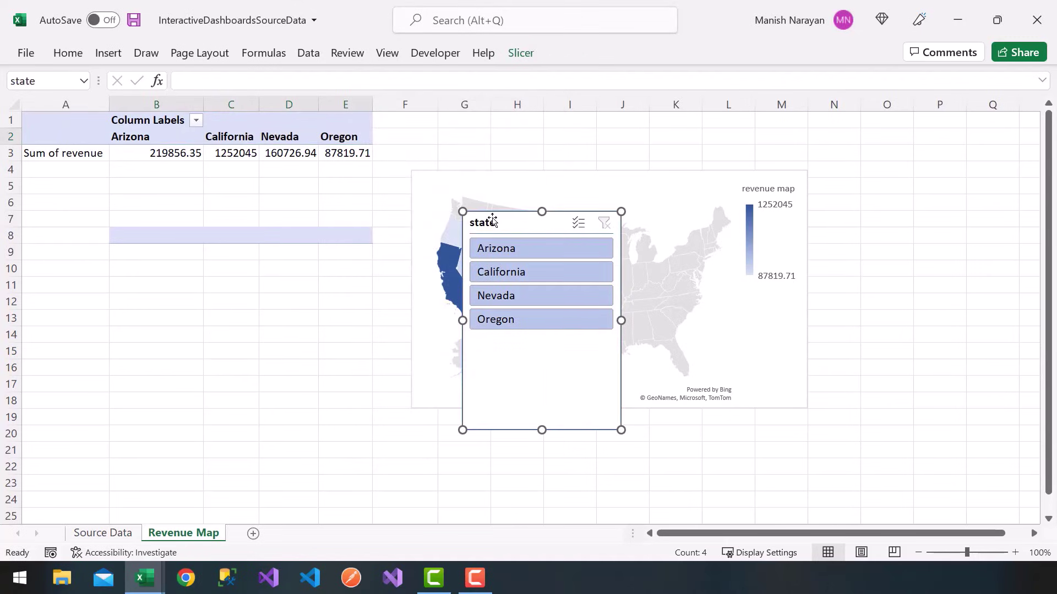
drag(484, 221, 261, 268)
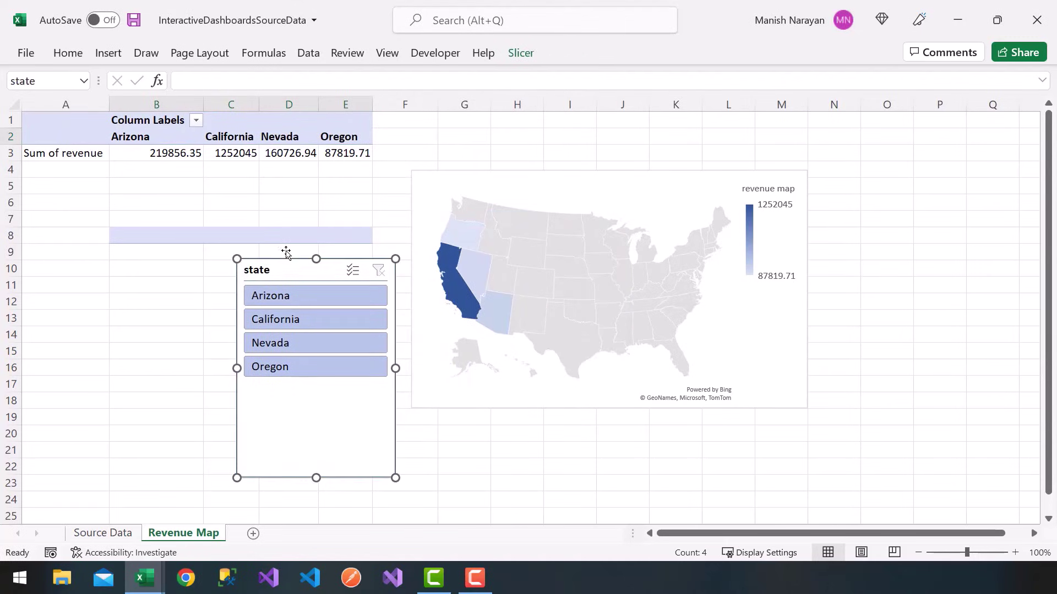
click(292, 322)
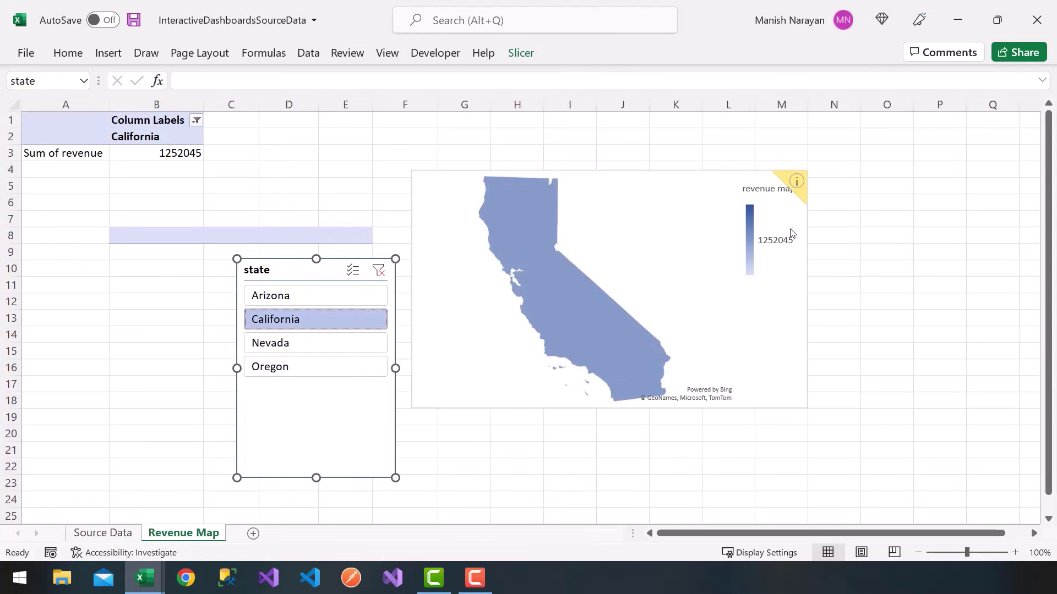
mouse_move(772, 235)
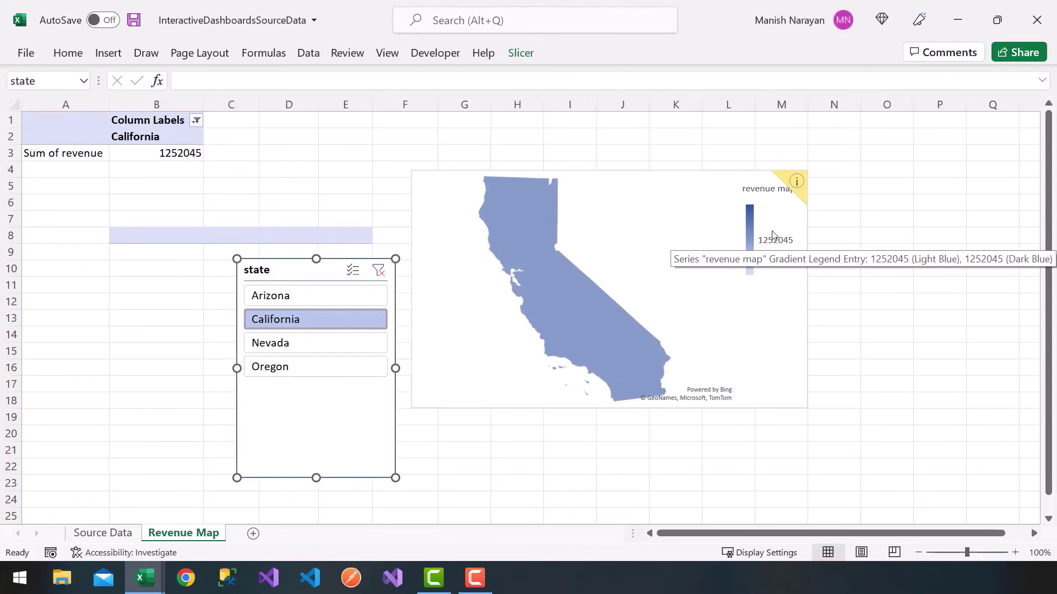
- Dismiss the map's plotting notice and add Nevada, Oregon and Arizona to the California slicer filter
click(798, 179)
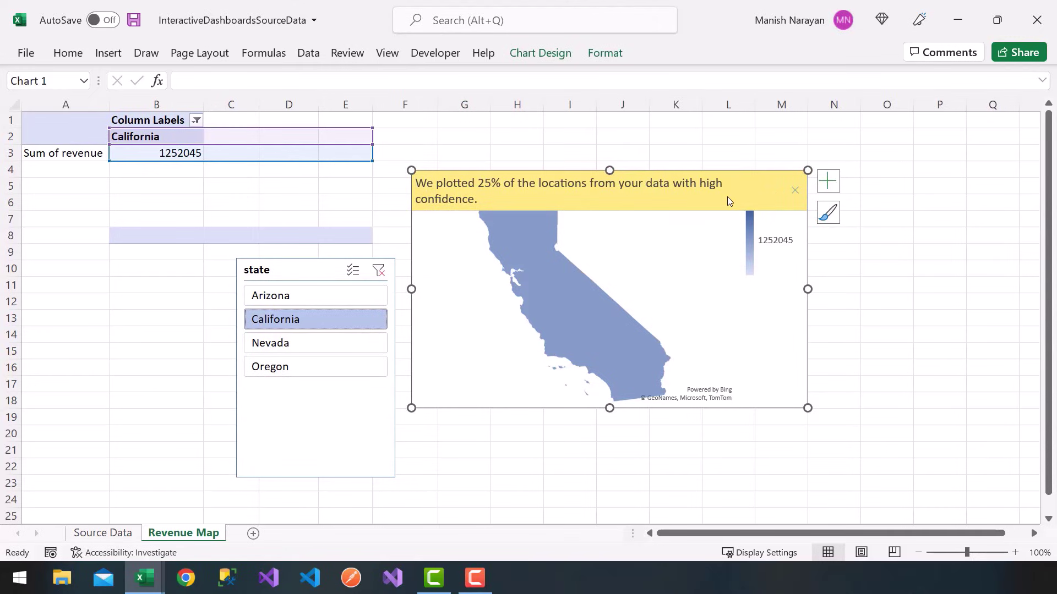
click(794, 190)
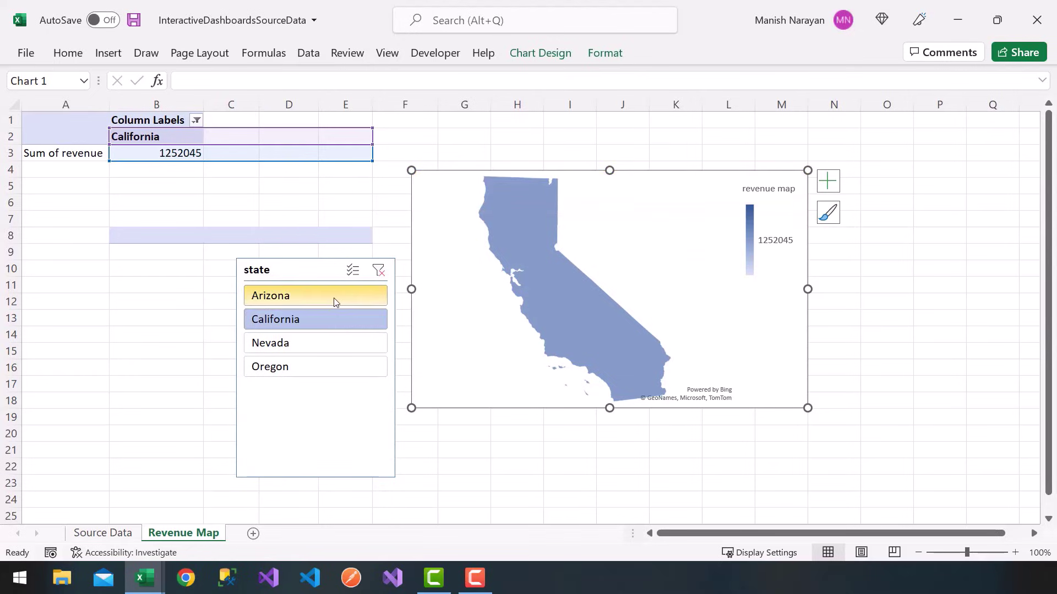
ctrl+click(291, 343)
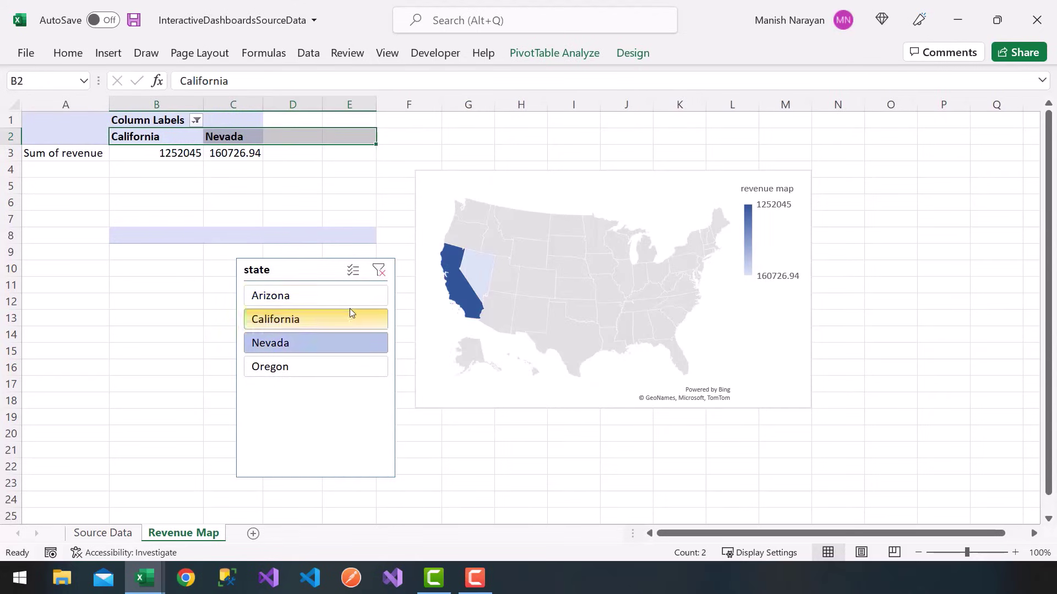
ctrl+click(290, 367)
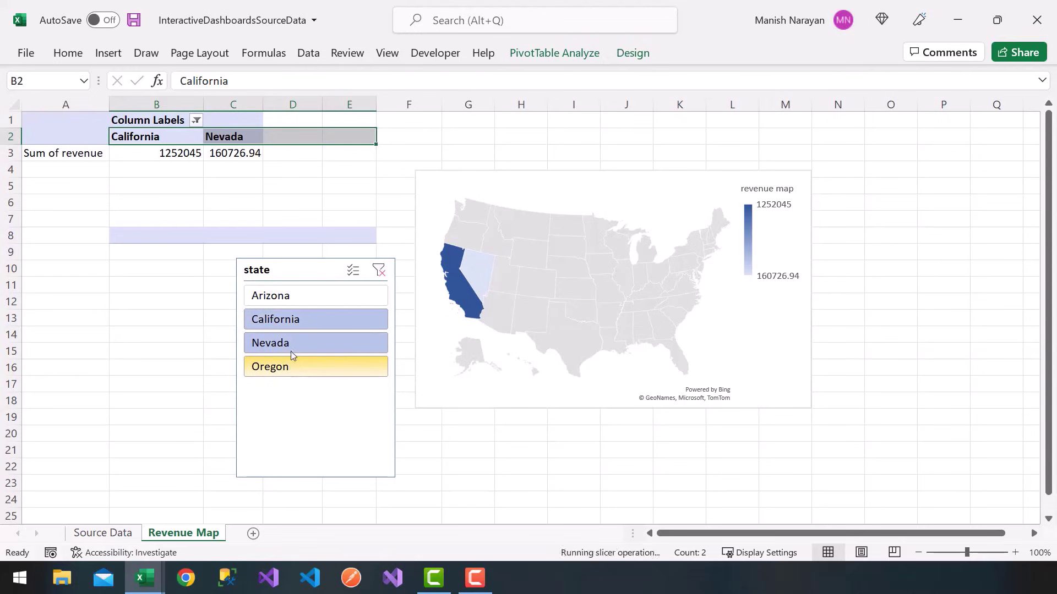
ctrl+click(300, 299)
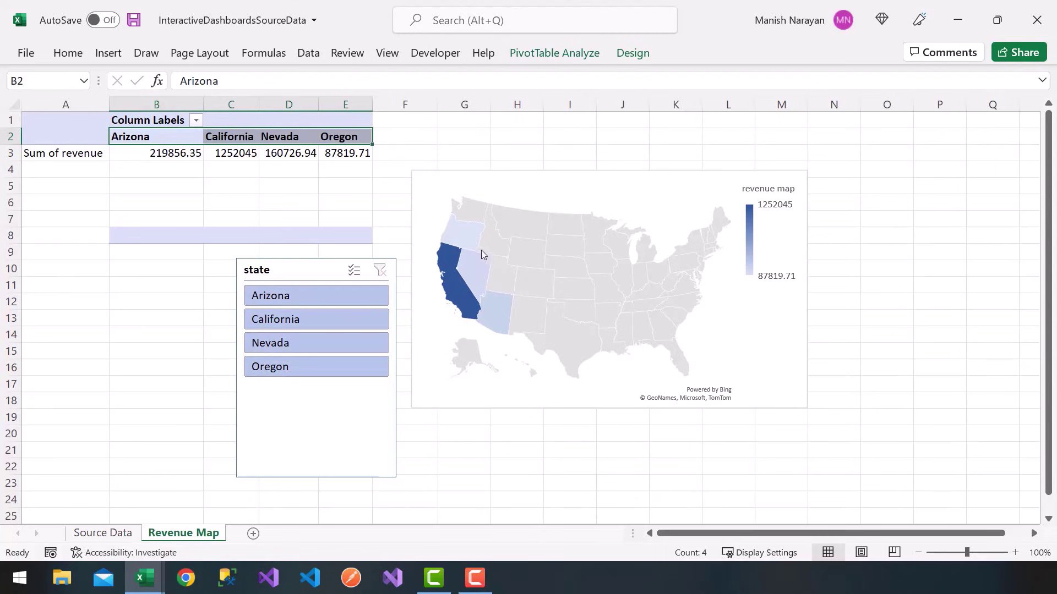
mouse_move(457, 281)
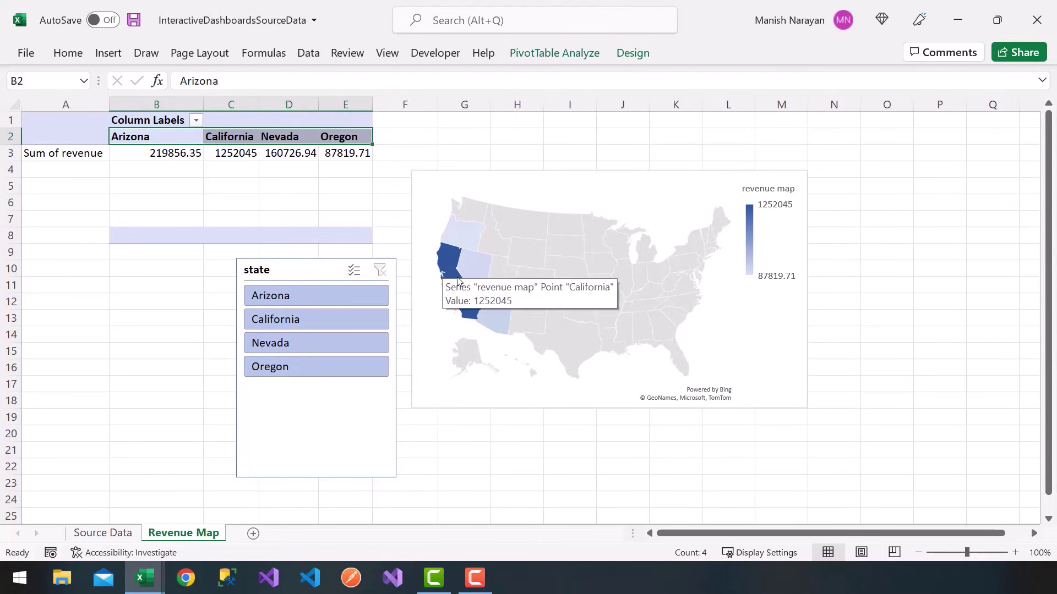